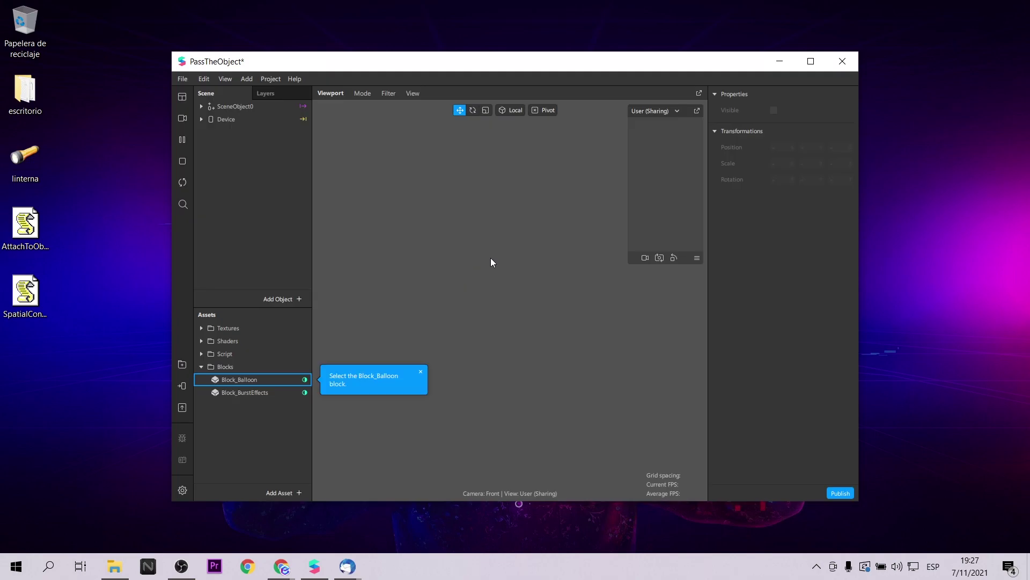
Dismiss the balloon block hint and disable Instagram in the project's Video Calling Experience properties
click(811, 61)
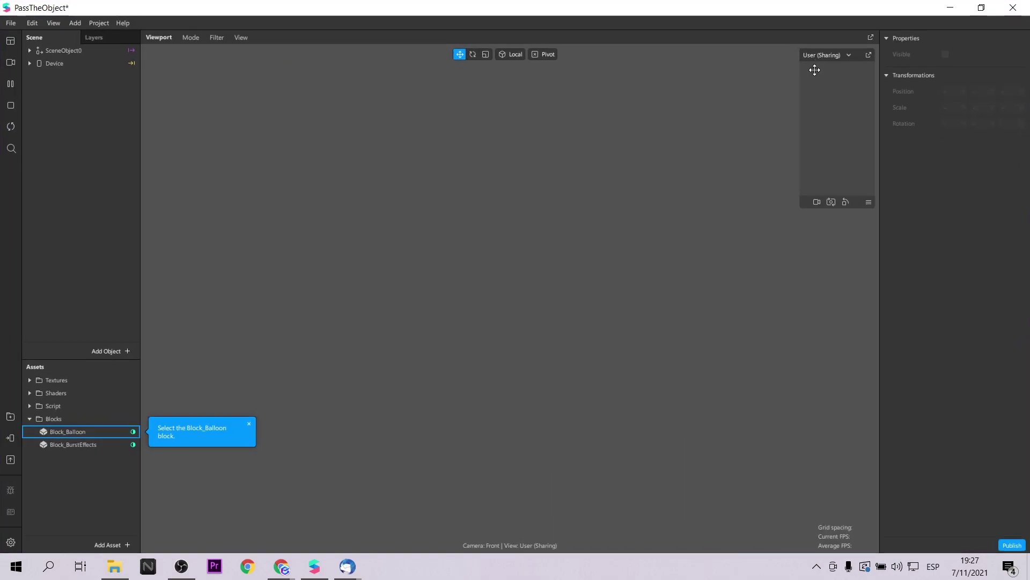
click(249, 424)
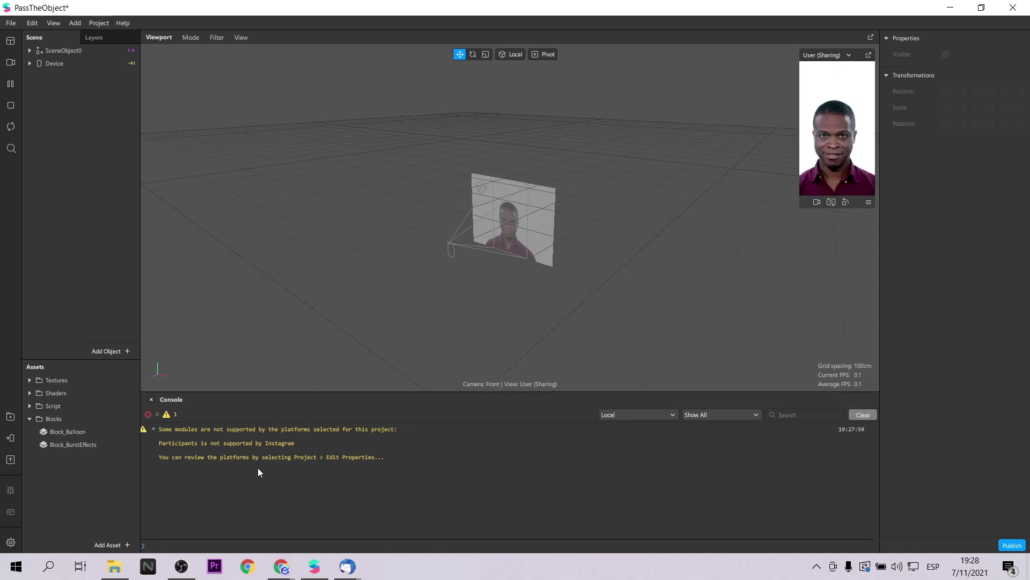
click(100, 23)
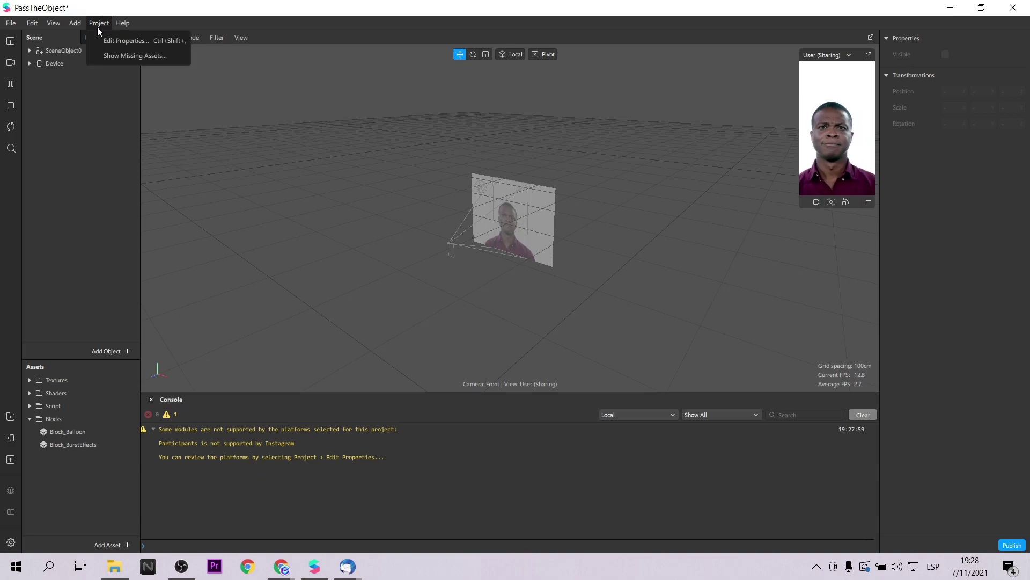
click(114, 40)
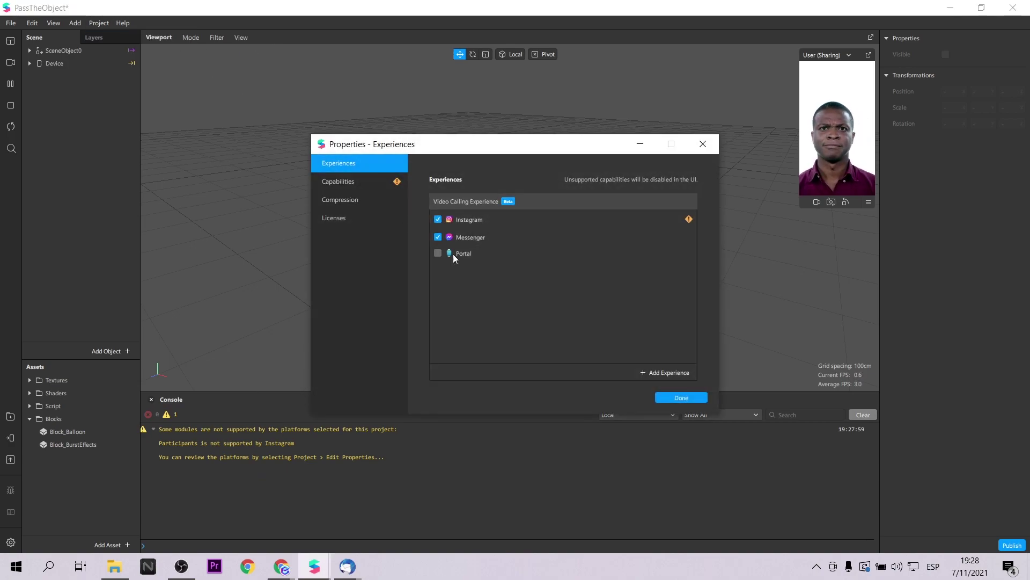
click(437, 220)
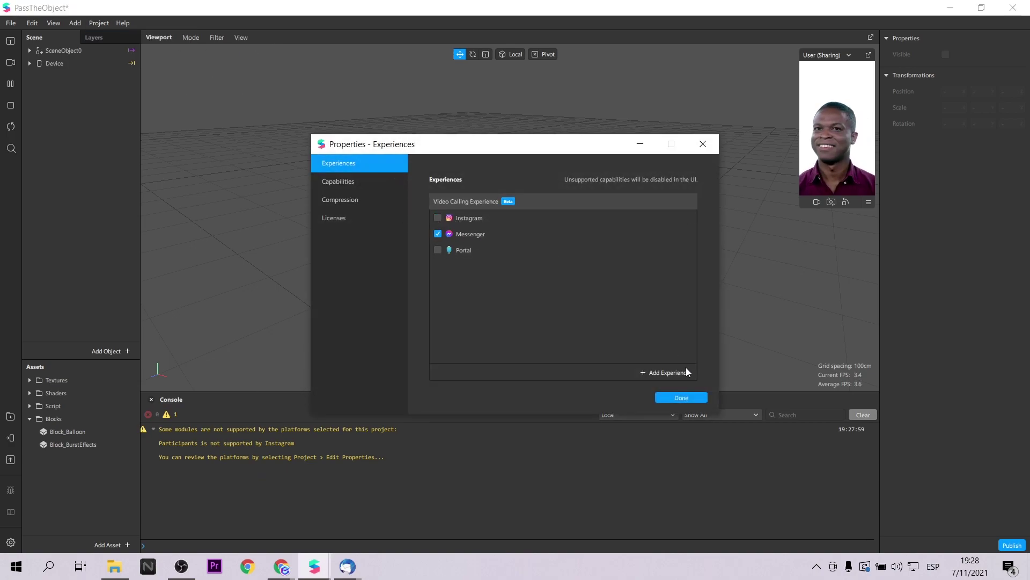
click(688, 399)
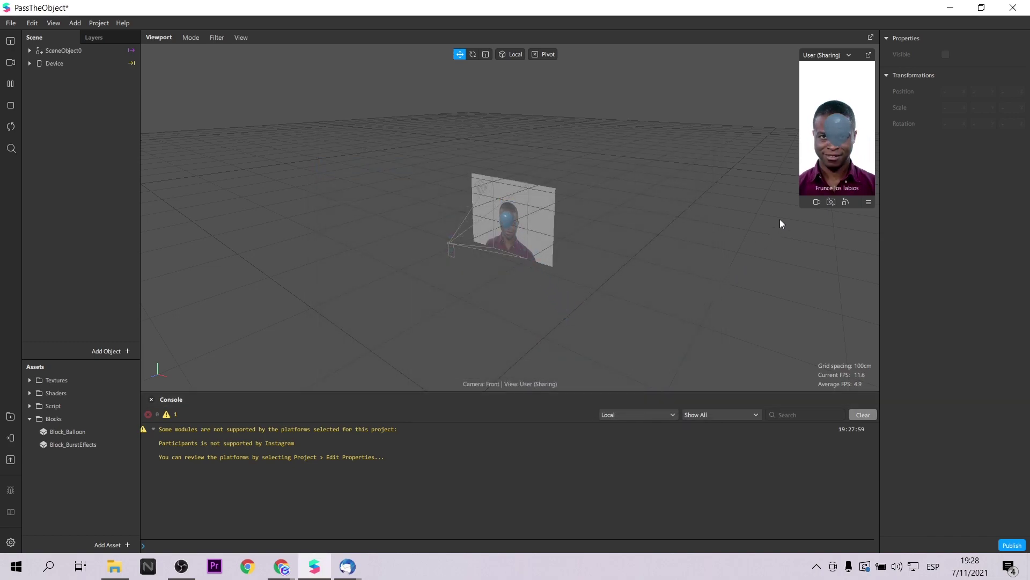
Enlarge the simulator preview and show the Patch Editor
drag(804, 209, 754, 250)
click(53, 23)
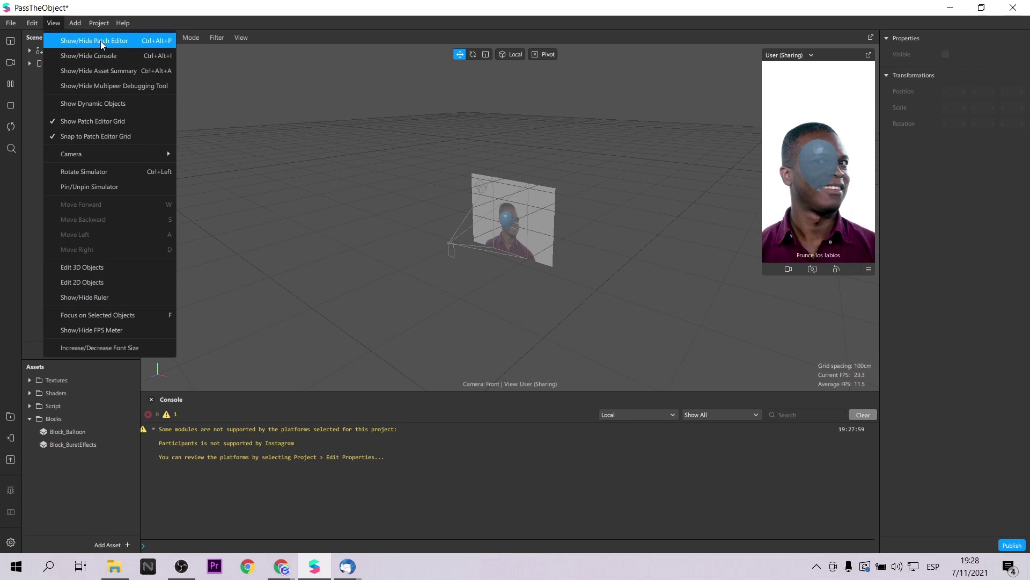
click(132, 43)
Examine the template's patch graph, from the anti-aliasing and balloon control groups to the kissing gesture detection
scroll(471, 505, down, 5)
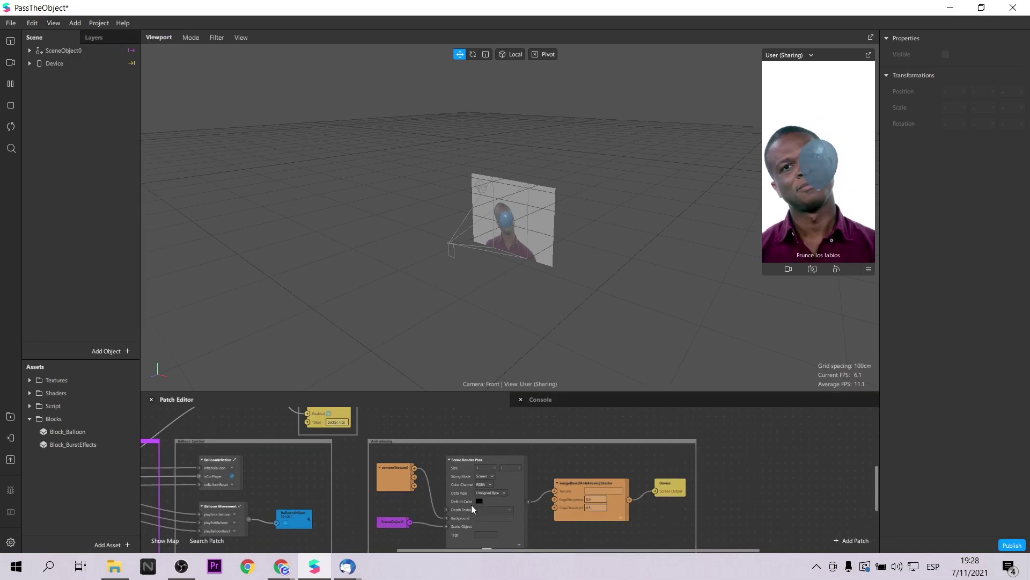
scroll(453, 506, up, 5)
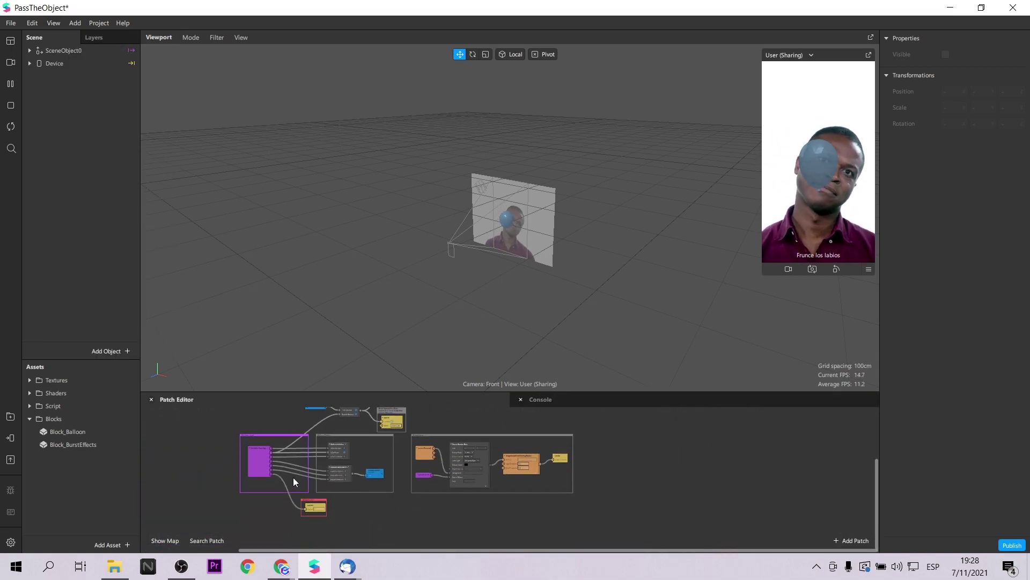
scroll(284, 477, up, 1)
scroll(333, 486, up, 2)
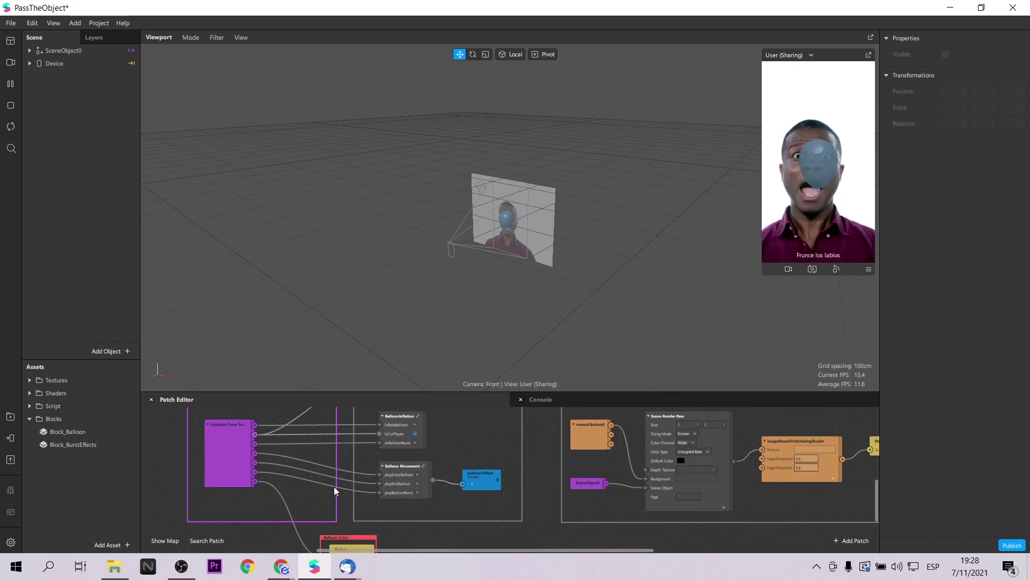
scroll(333, 486, up, 1)
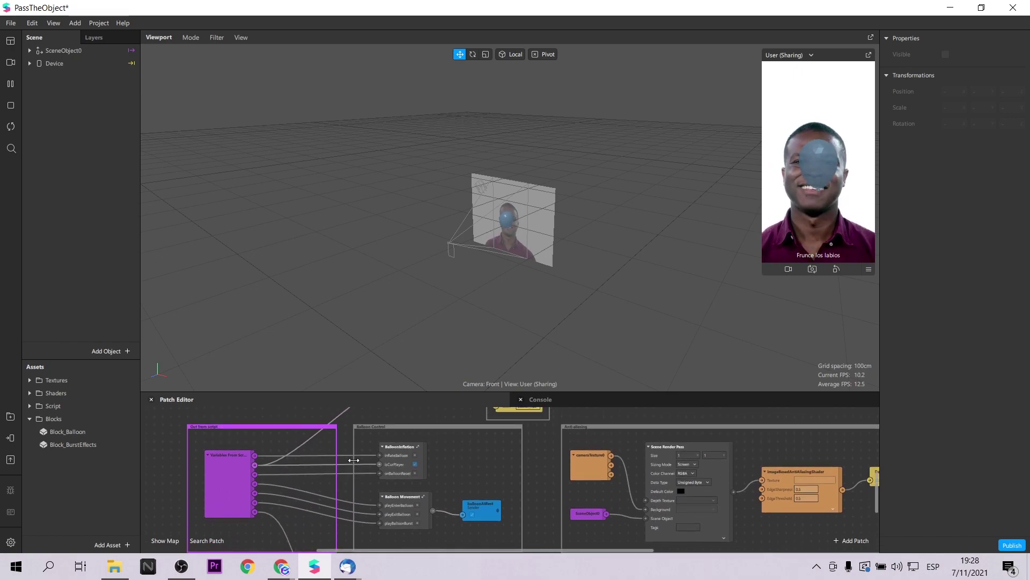
scroll(521, 452, up, 3)
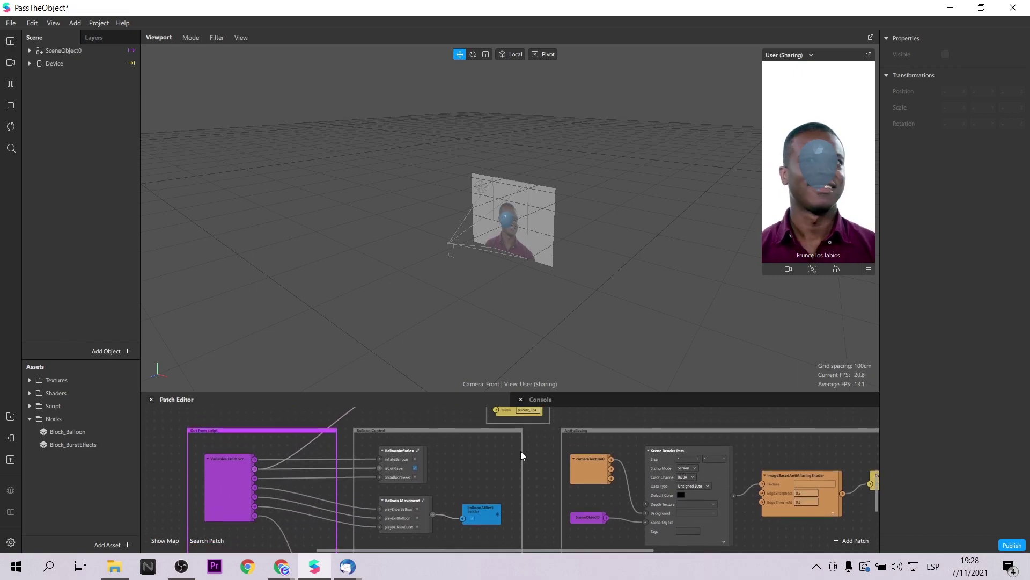
scroll(520, 455, up, 4)
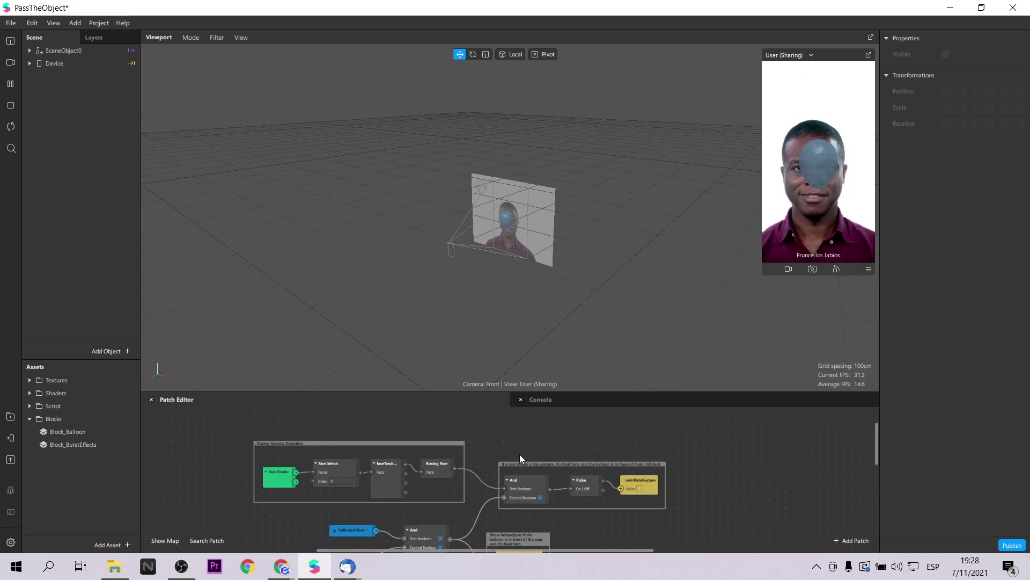
Expand the scene hierarchy and inspect the properties of the Block_BurstEffects and Block_Balloon instances and their source blocks
click(29, 63)
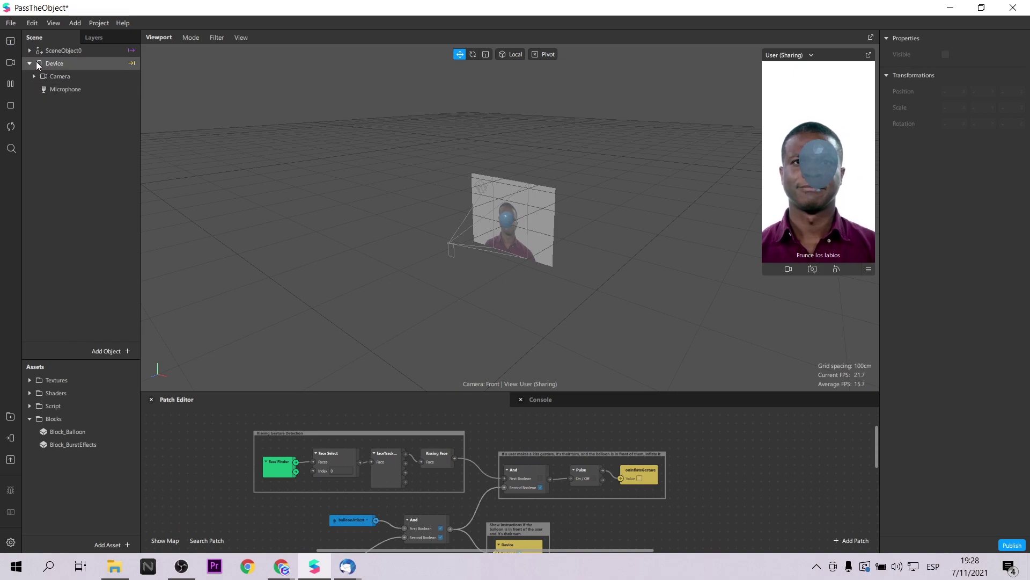
click(31, 50)
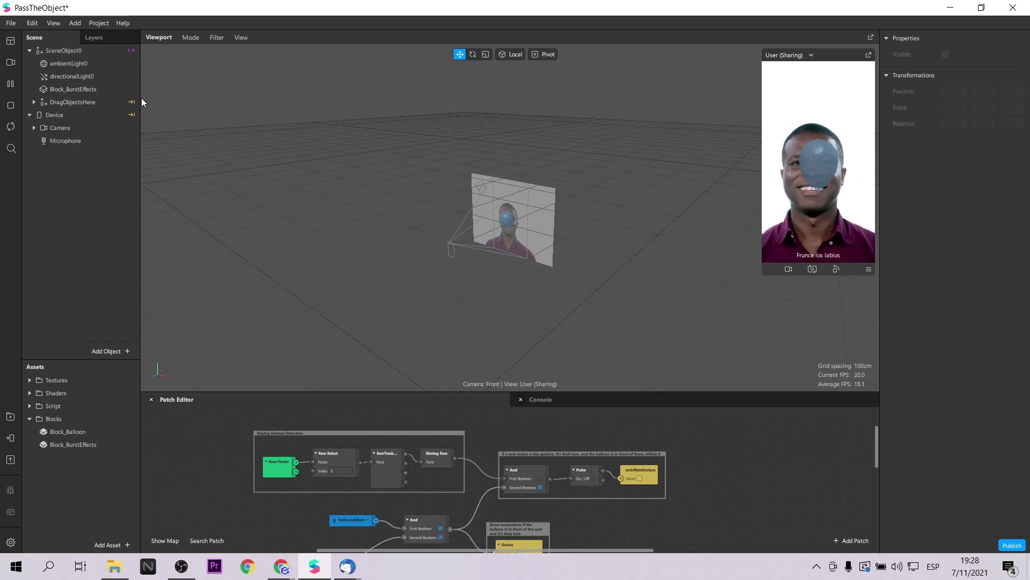
click(101, 89)
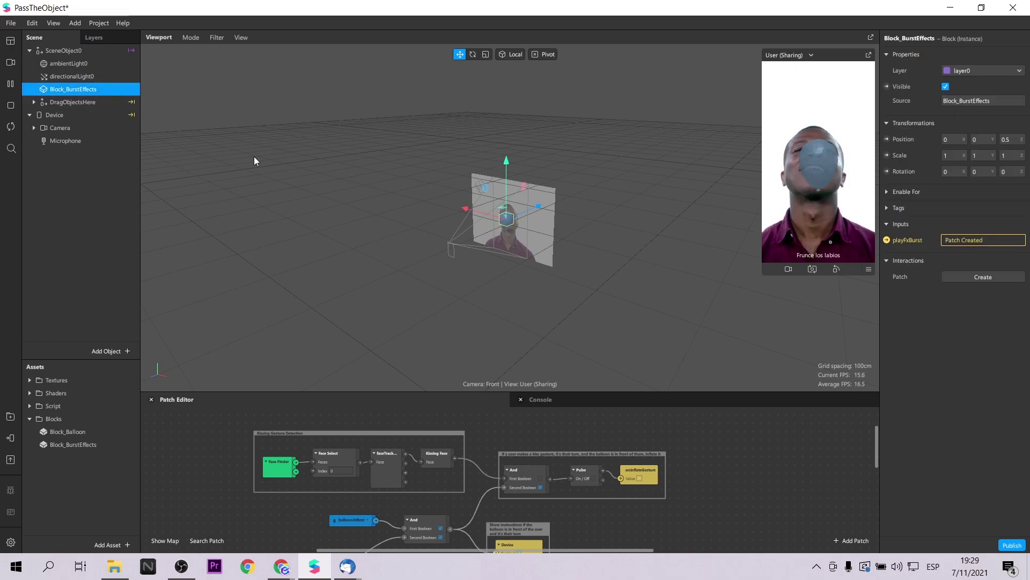
click(33, 103)
click(60, 114)
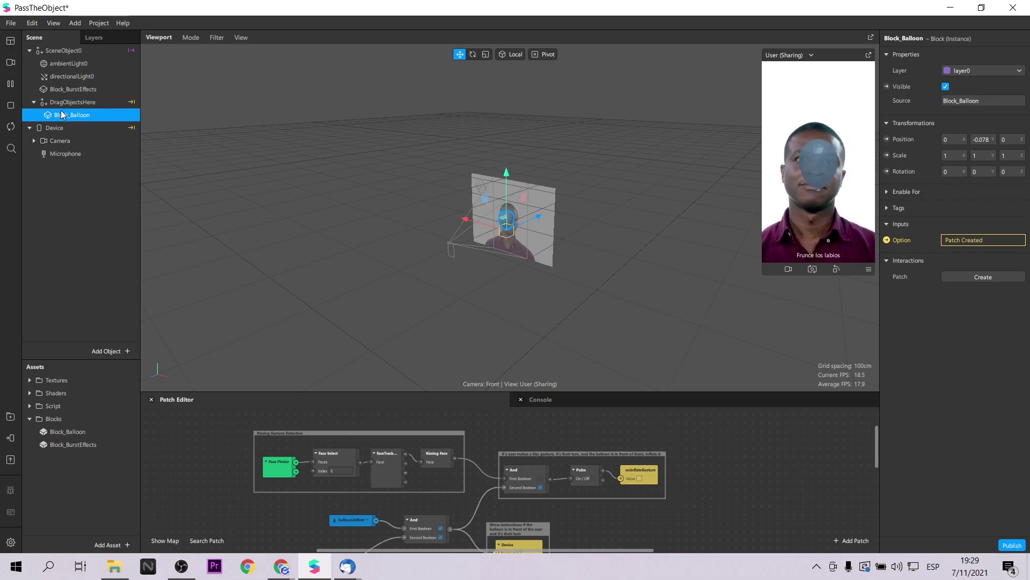
click(76, 432)
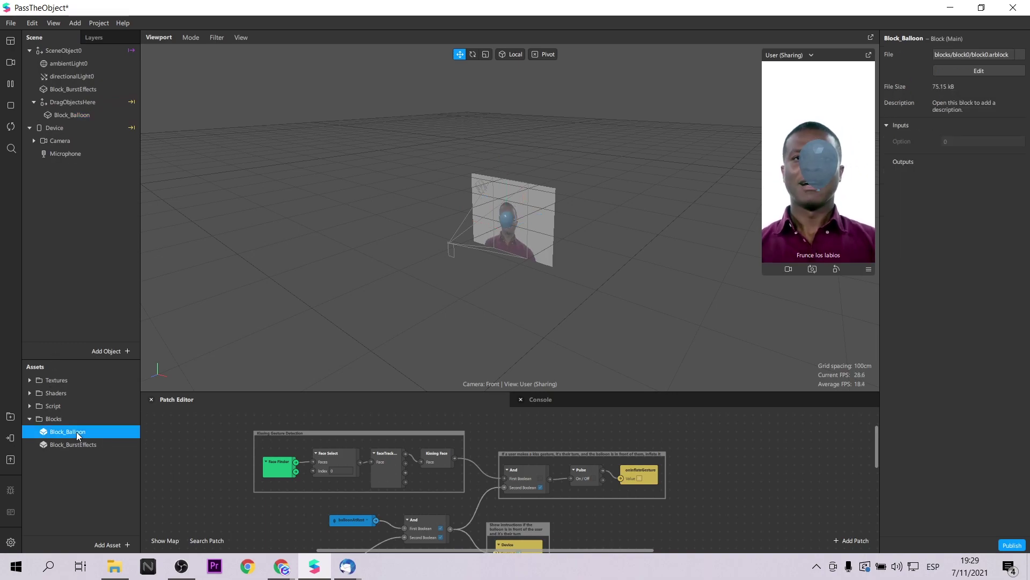
click(84, 445)
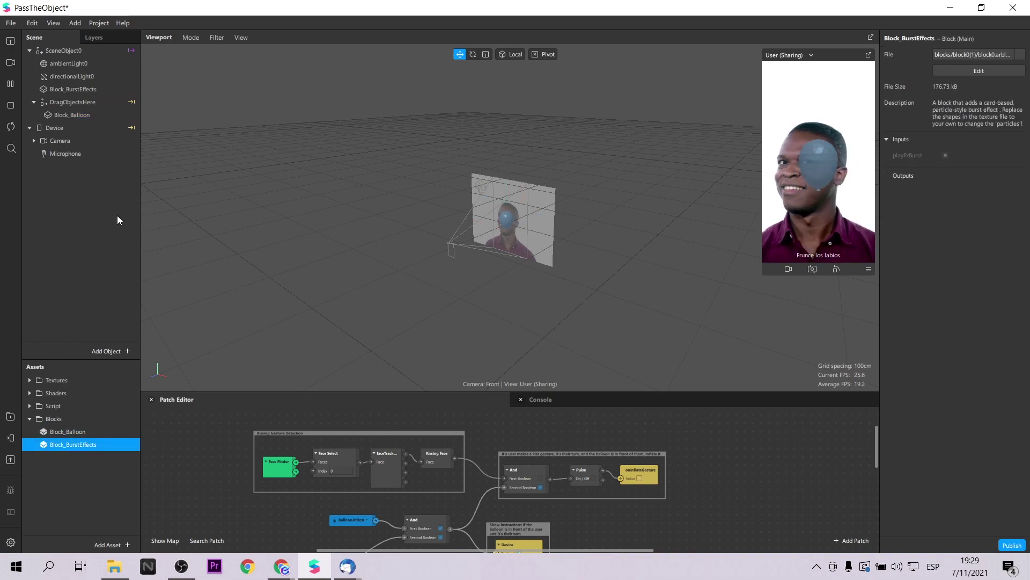
click(85, 92)
Examine how the script output patches connect to the Balloon Control group in the patch graph
scroll(717, 460, down, 2)
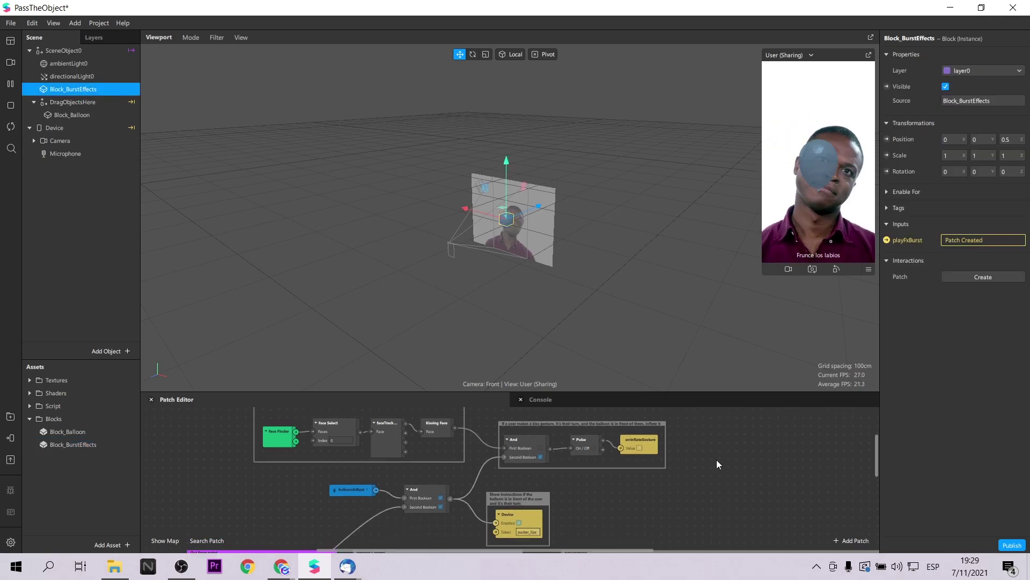
ctrl+scroll(552, 468, up, 3)
scroll(702, 476, down, 5)
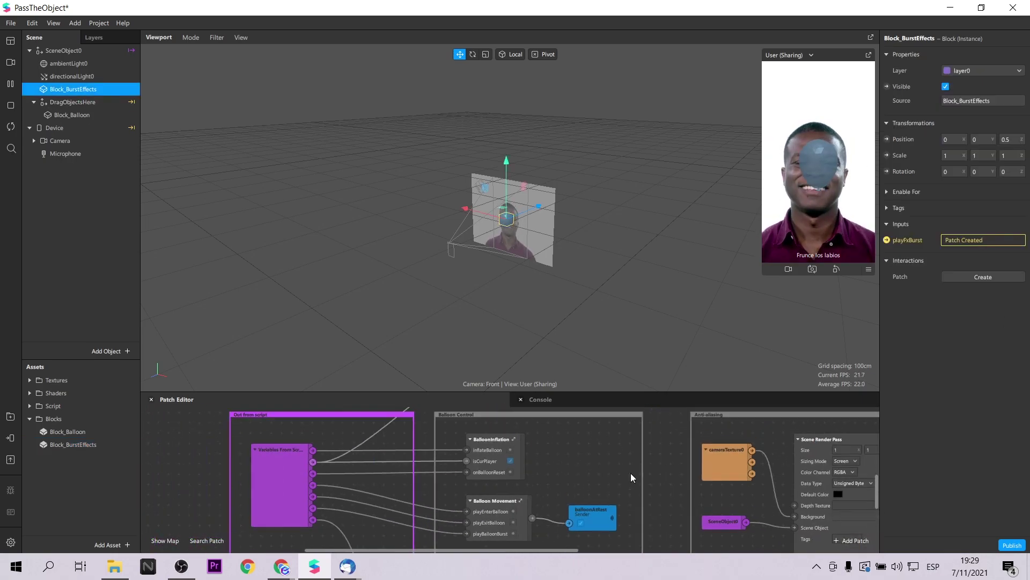
ctrl+scroll(630, 472, down, 3)
ctrl+scroll(633, 473, up, 2)
click(11, 438)
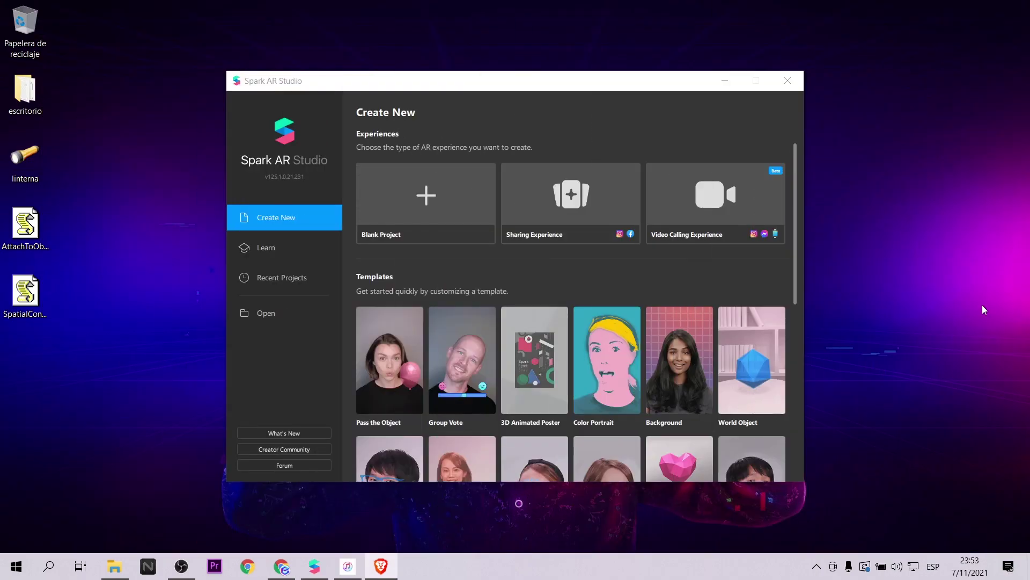
Create a new Video Calling Experience project and maximize its window
click(709, 197)
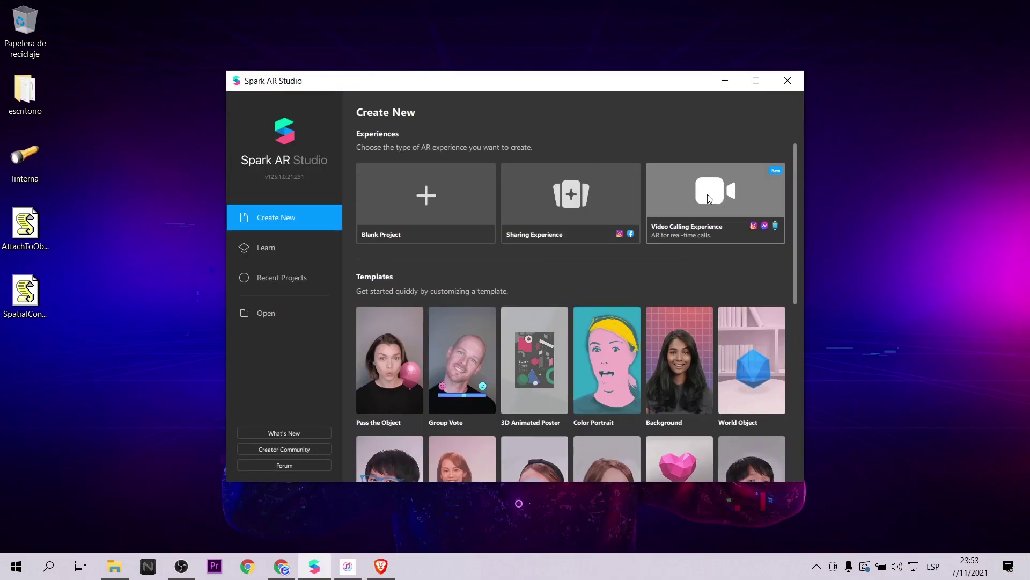
click(707, 194)
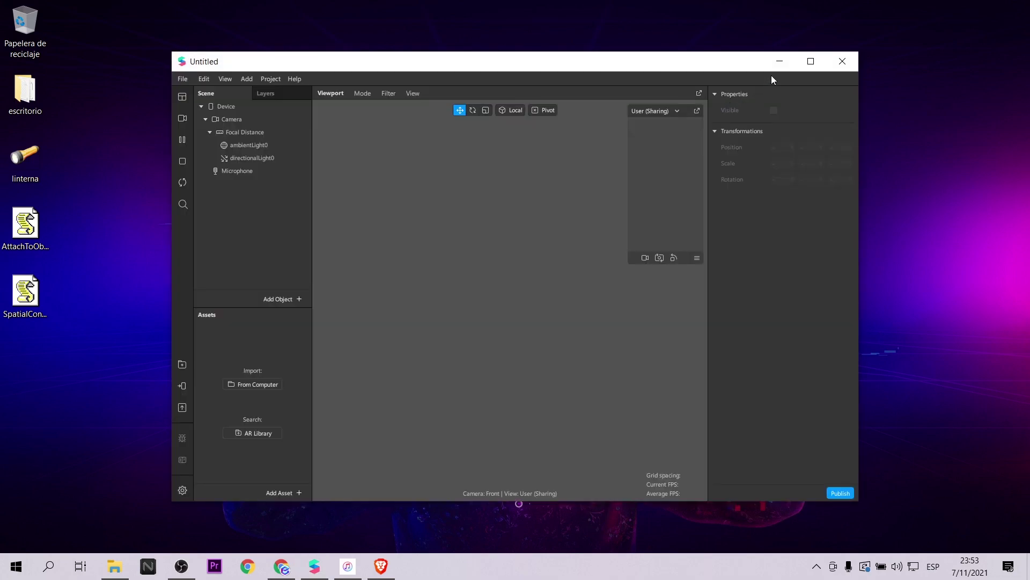
click(810, 61)
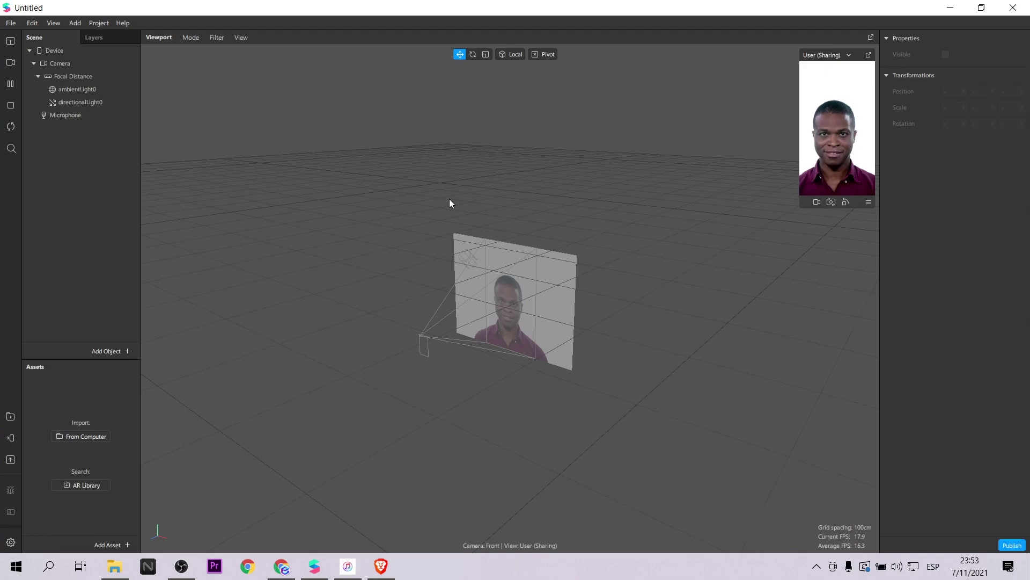
Check which platforms are enabled for the Video Calling Experience in the new project's properties
click(75, 23)
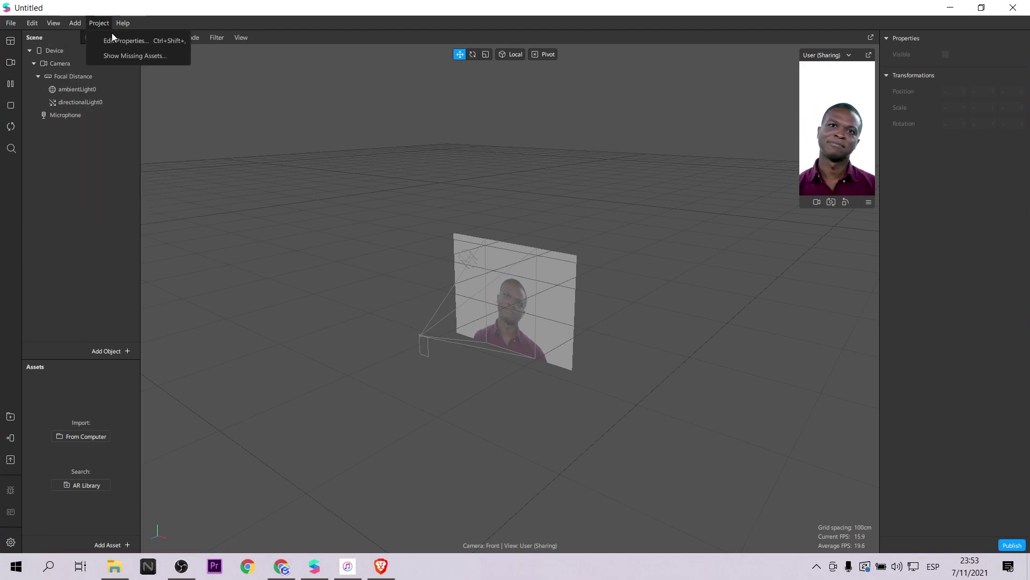
click(113, 38)
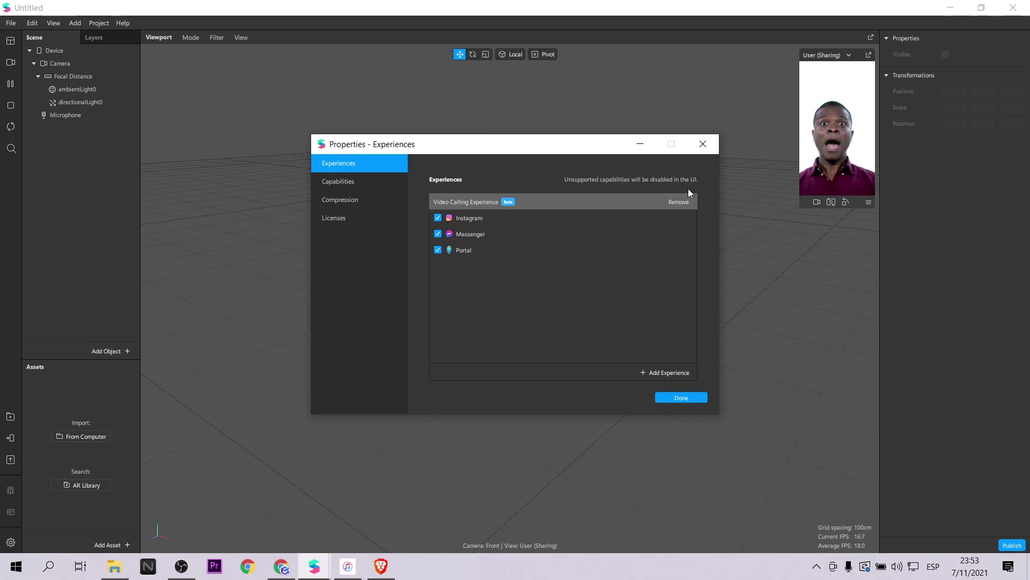
click(703, 143)
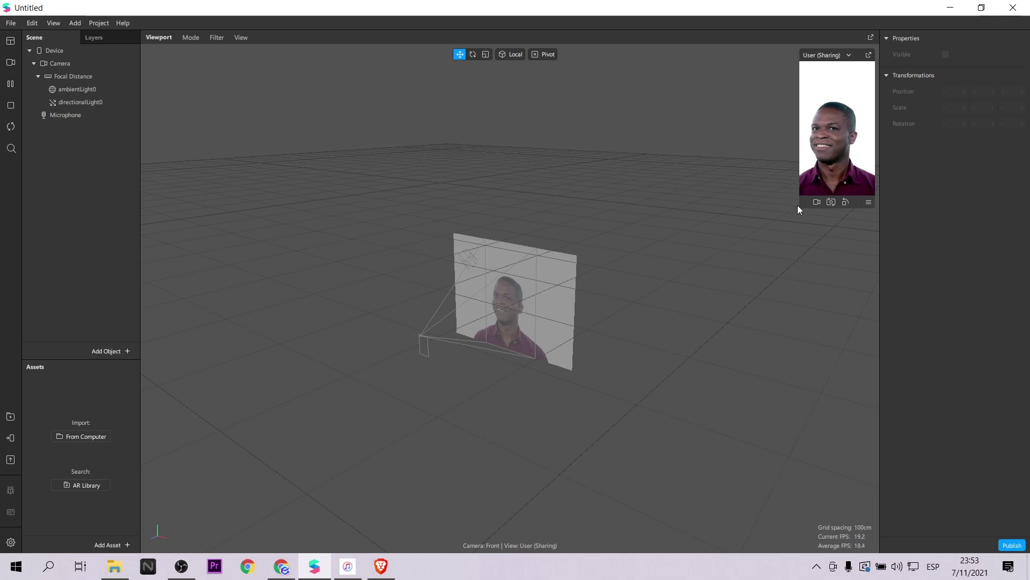
Enlarge the simulator preview and insert a Face Tracker into the scene
drag(801, 201, 765, 238)
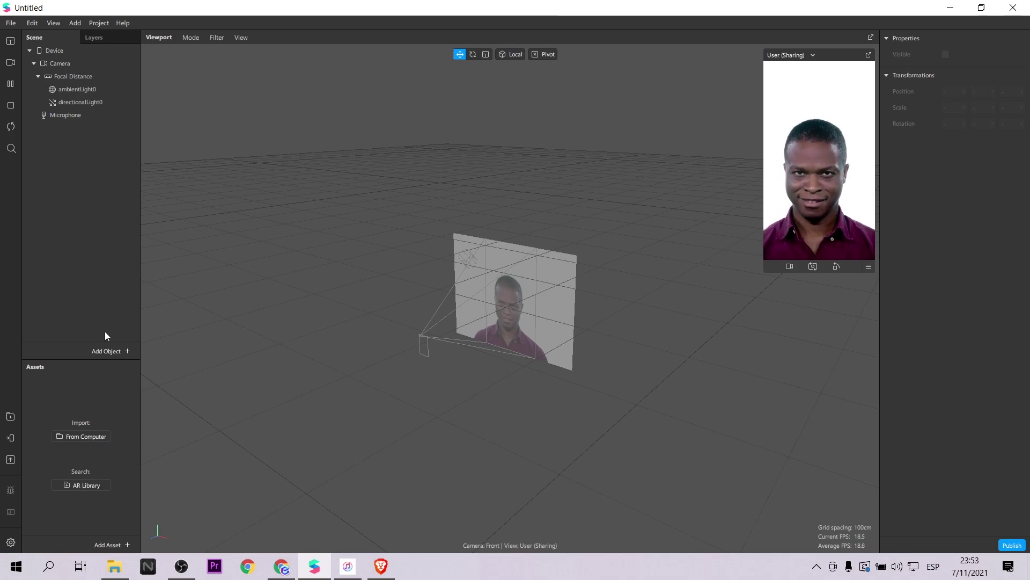
click(104, 354)
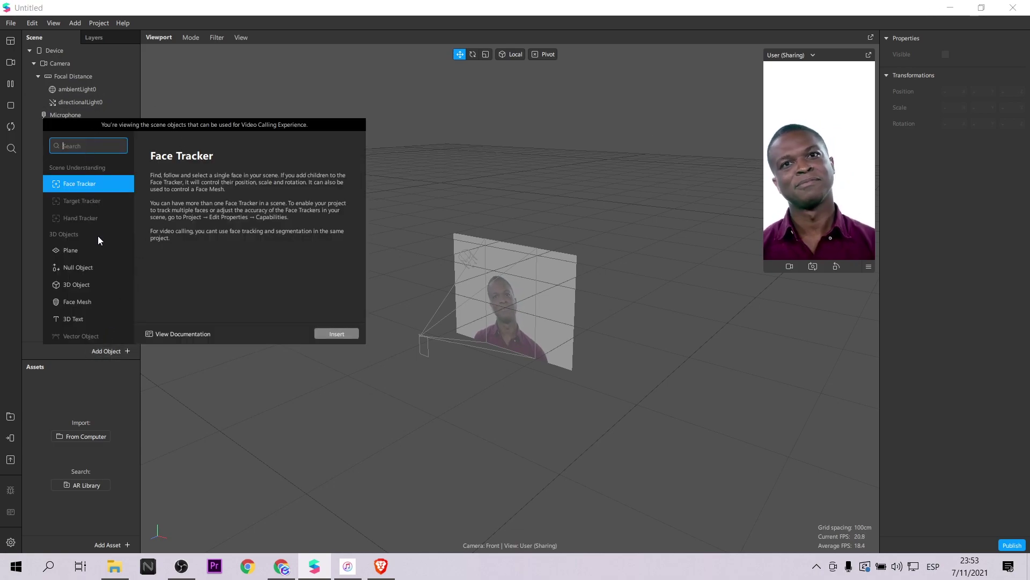
scroll(98, 236, down, 2)
scroll(98, 236, up, 4)
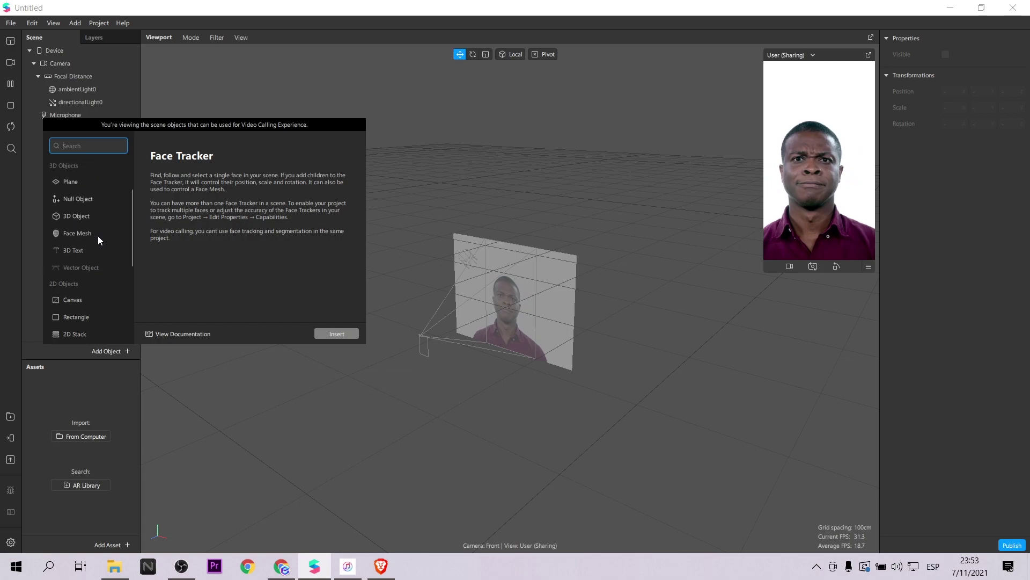
click(339, 333)
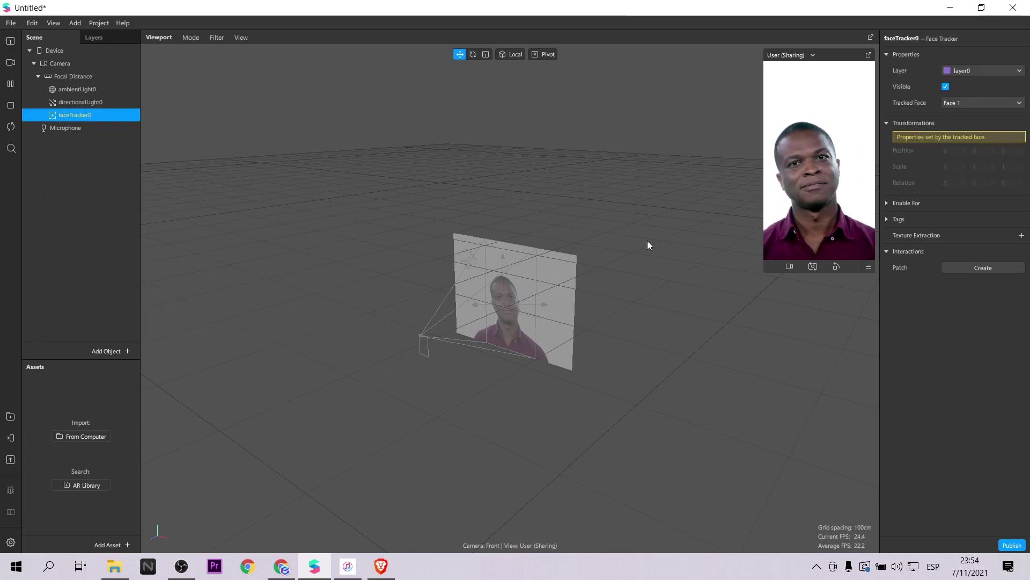
Add a Face Mesh as a child of the face tracker
right_click(104, 113)
mouse_move(121, 123)
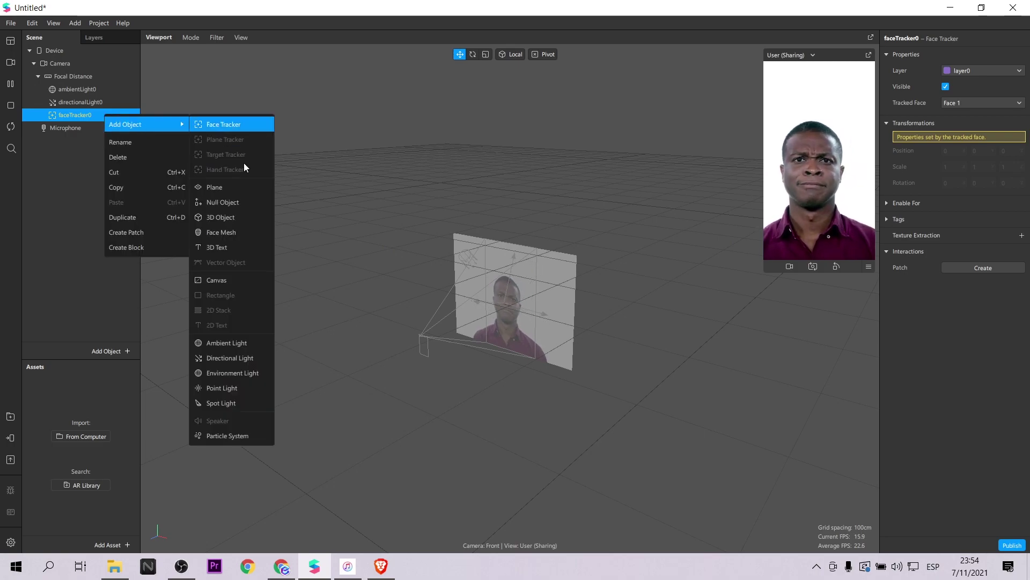
click(238, 234)
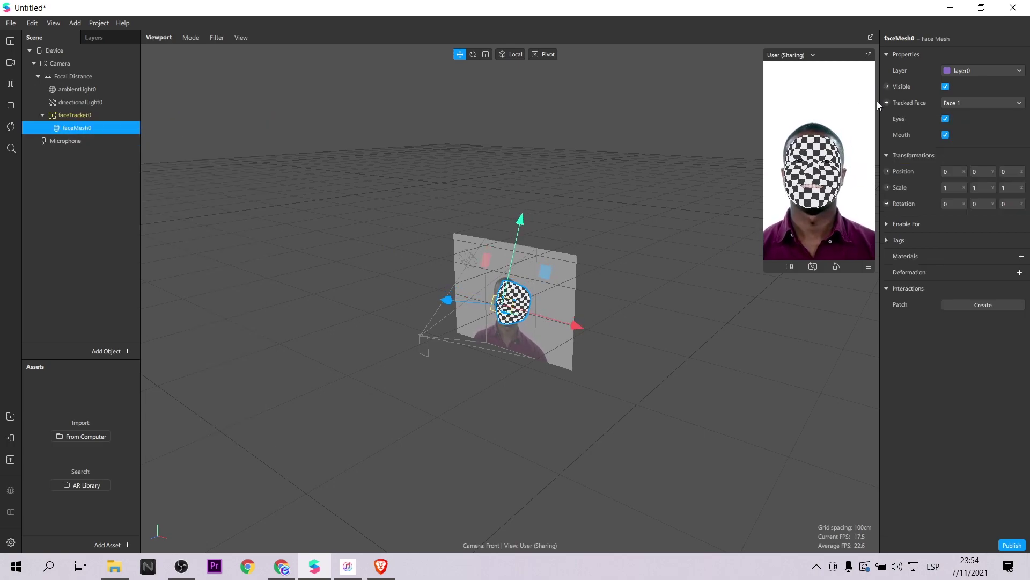
Create a new material on the face mesh and set its shader type to Flat
click(1021, 257)
click(1017, 270)
click(967, 54)
click(970, 60)
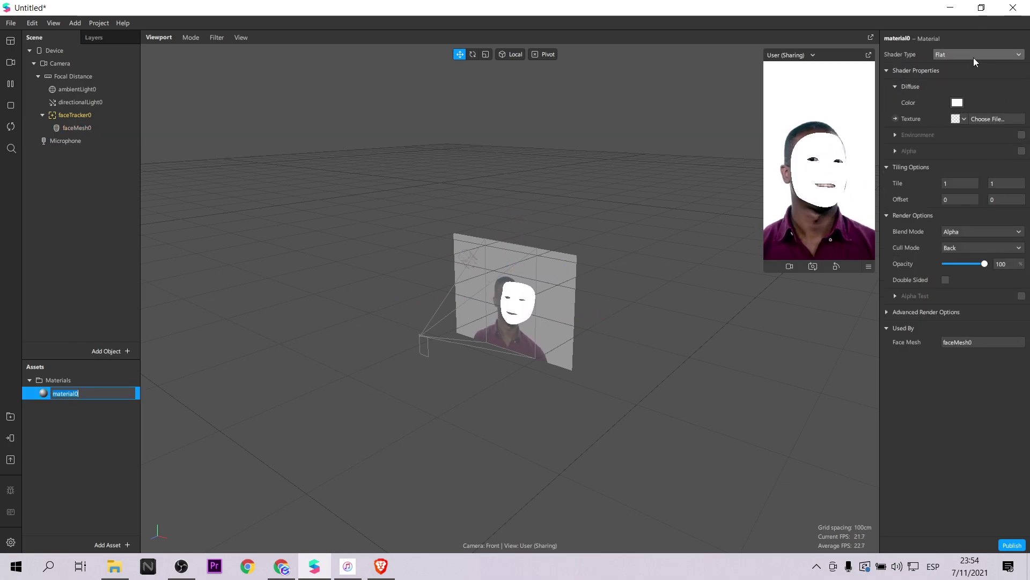
Change the face mesh material's shader type to Retouching and set its skin smoothing to 25%
click(970, 59)
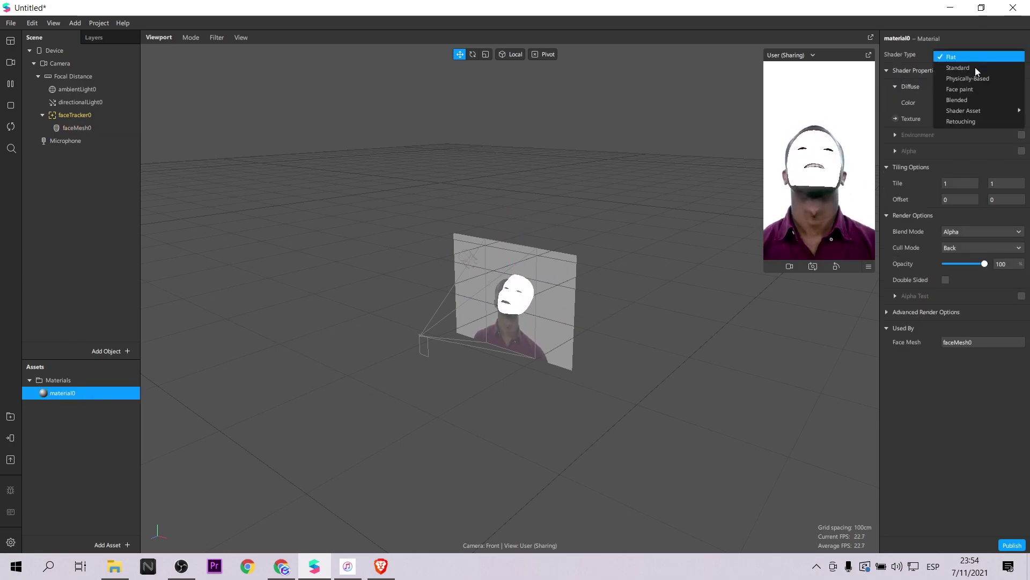
click(990, 117)
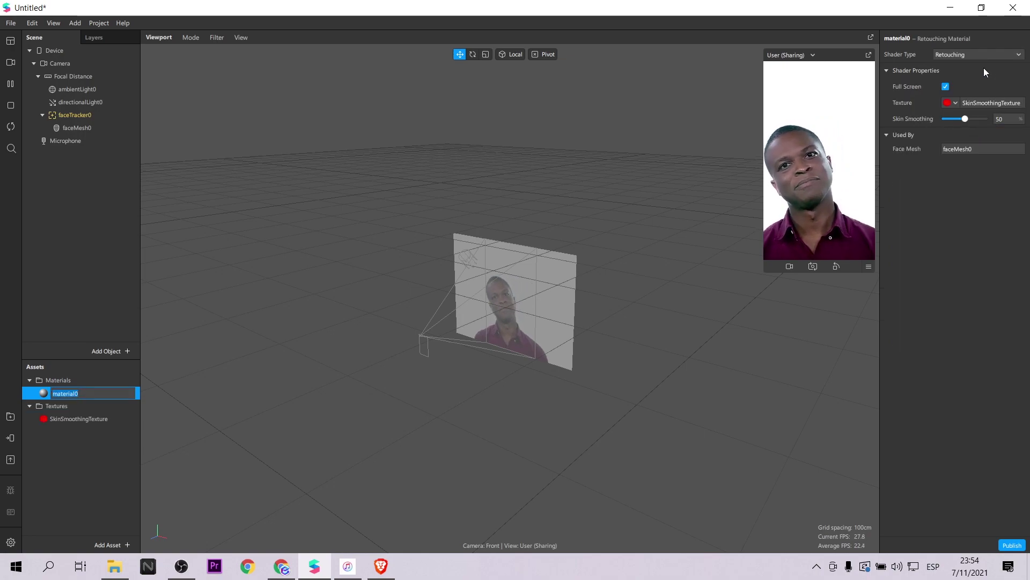
drag(764, 273, 728, 337)
drag(965, 119, 952, 119)
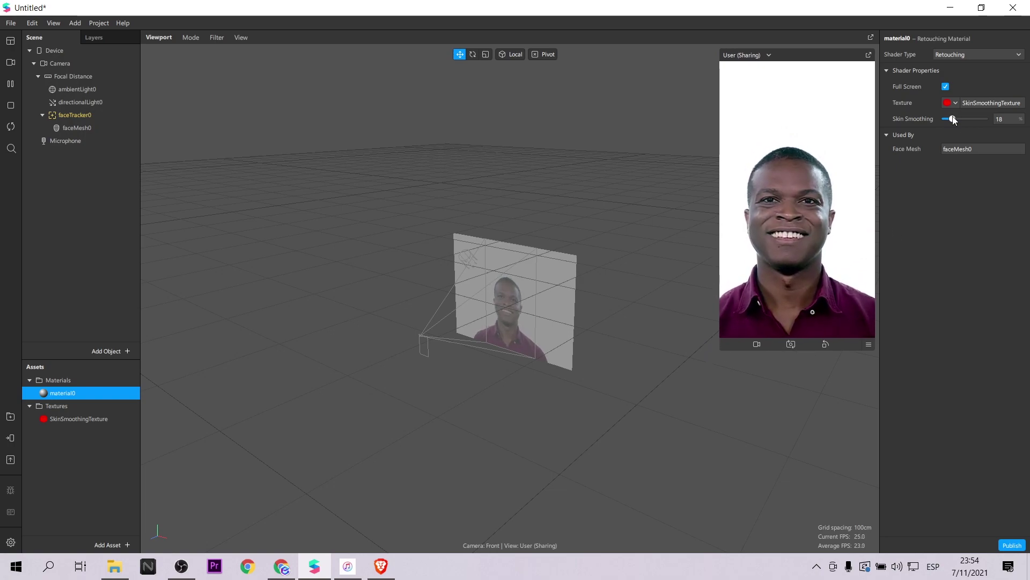
click(984, 118)
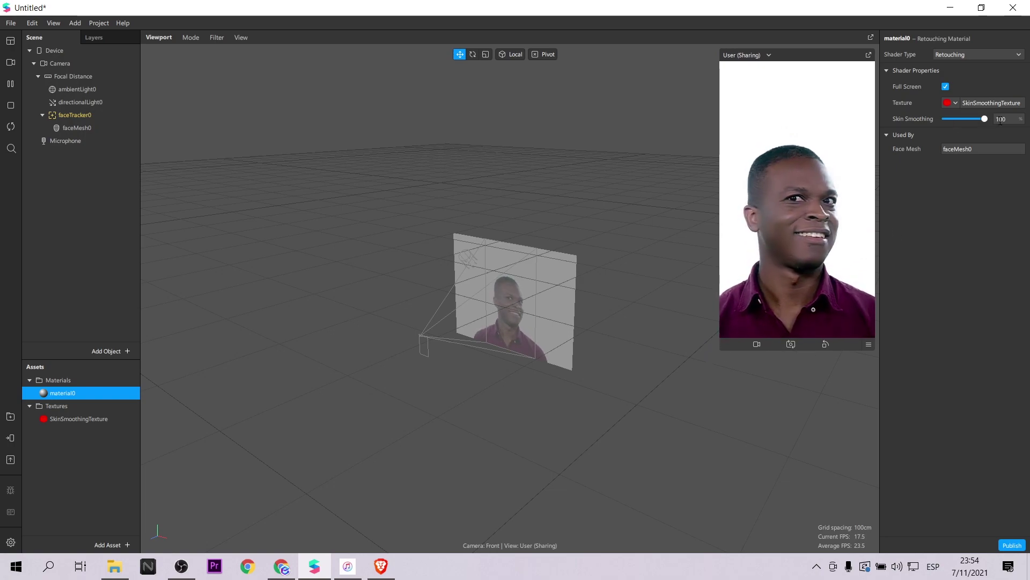
drag(956, 121, 955, 118)
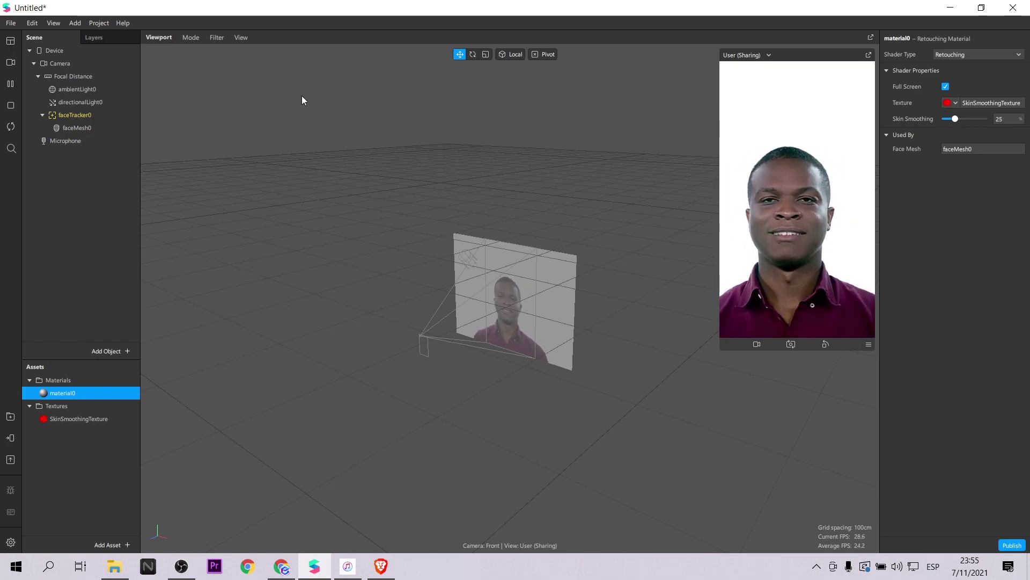
Add a Particle System as a child of the face tracker and set its emitter type to Line
right_click(91, 116)
mouse_move(142, 127)
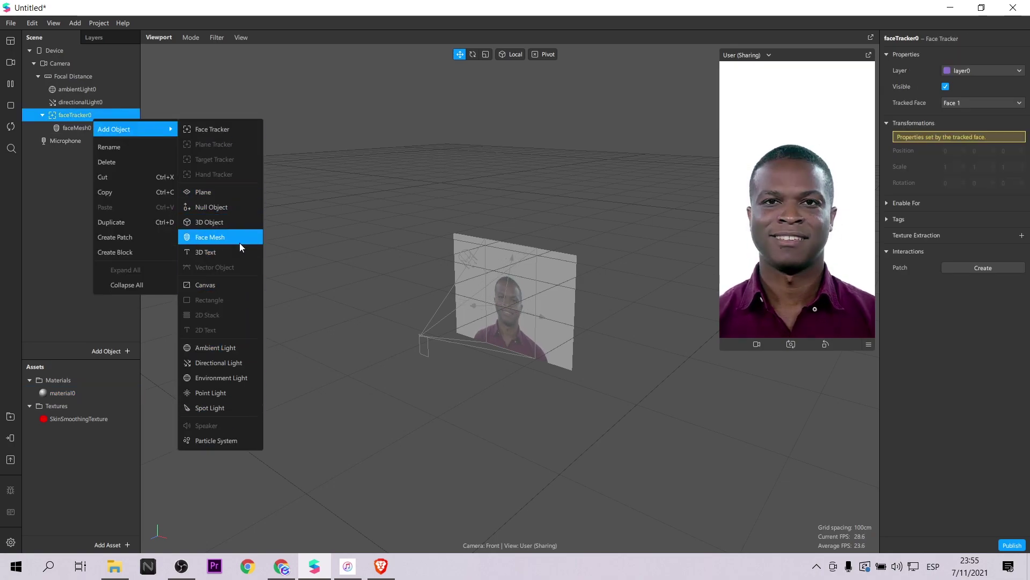
click(229, 439)
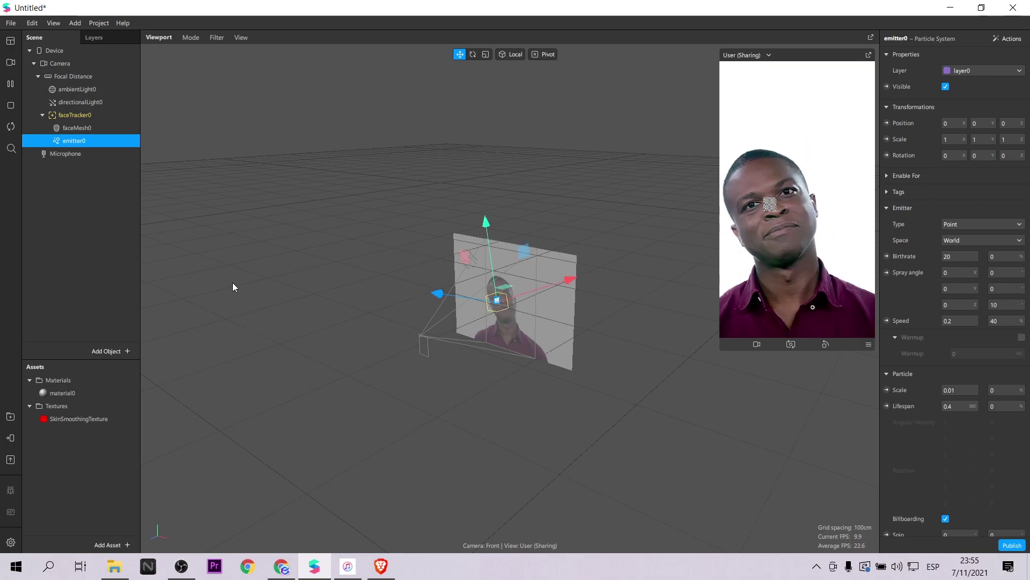
click(981, 224)
click(992, 235)
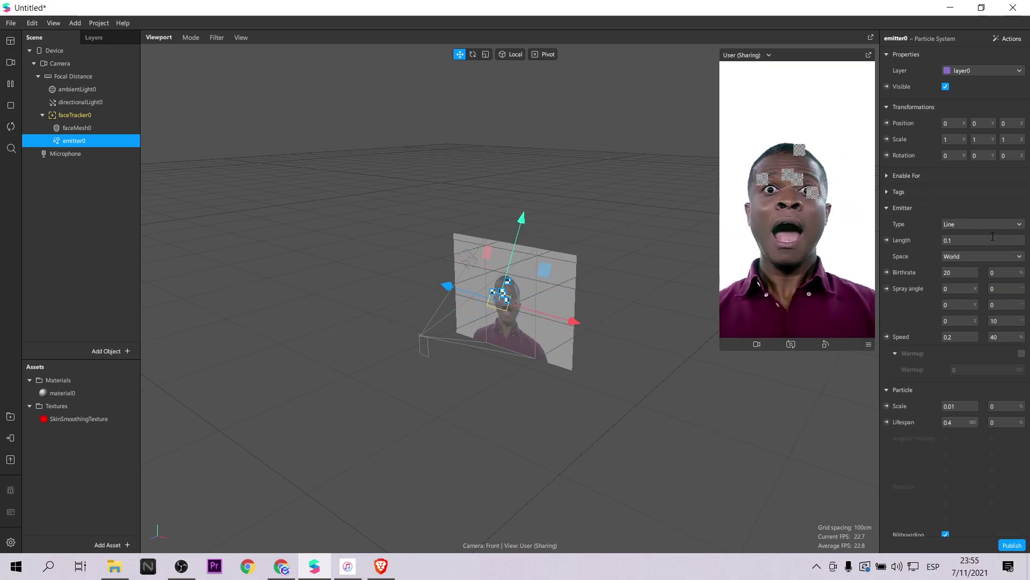
Try line emitter lengths of 0.05 and 0.4, and settle on 0.2
click(978, 241)
text(0.05)
key(Return)
click(982, 239)
text(0.4)
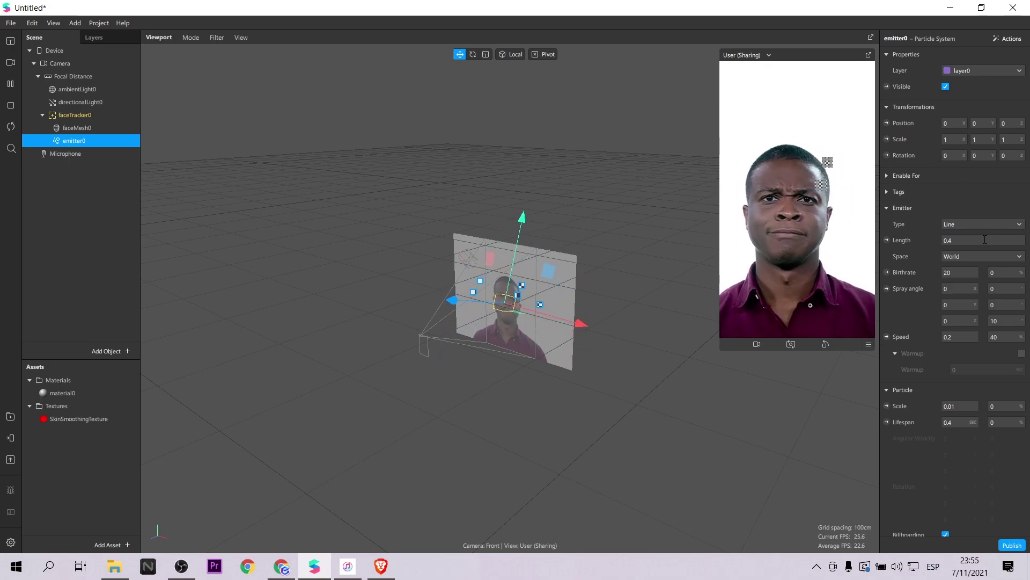
key(BackSpace)
text(2)
key(Return)
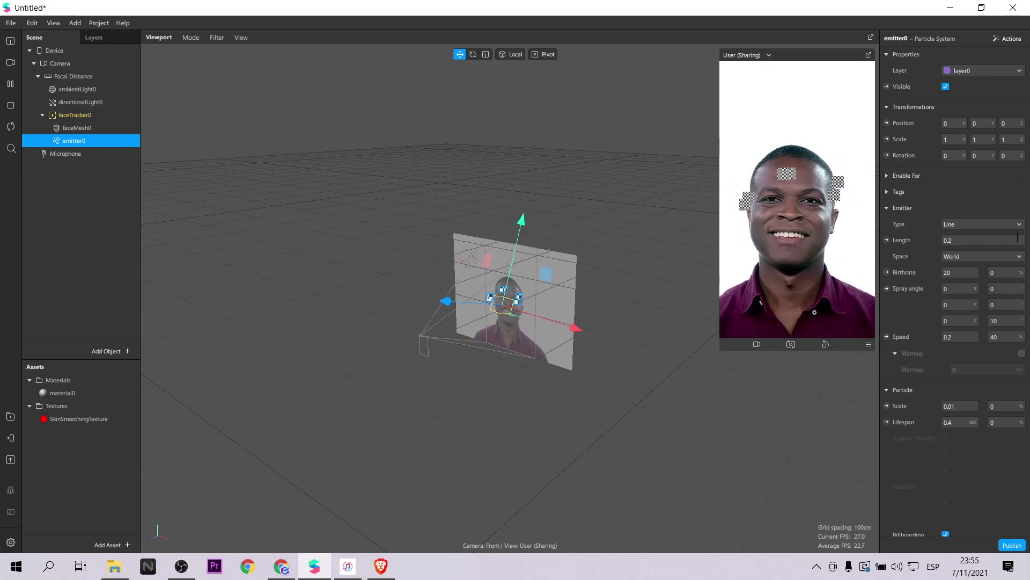
Set the particle emitter's space to Local
click(1001, 256)
click(1003, 257)
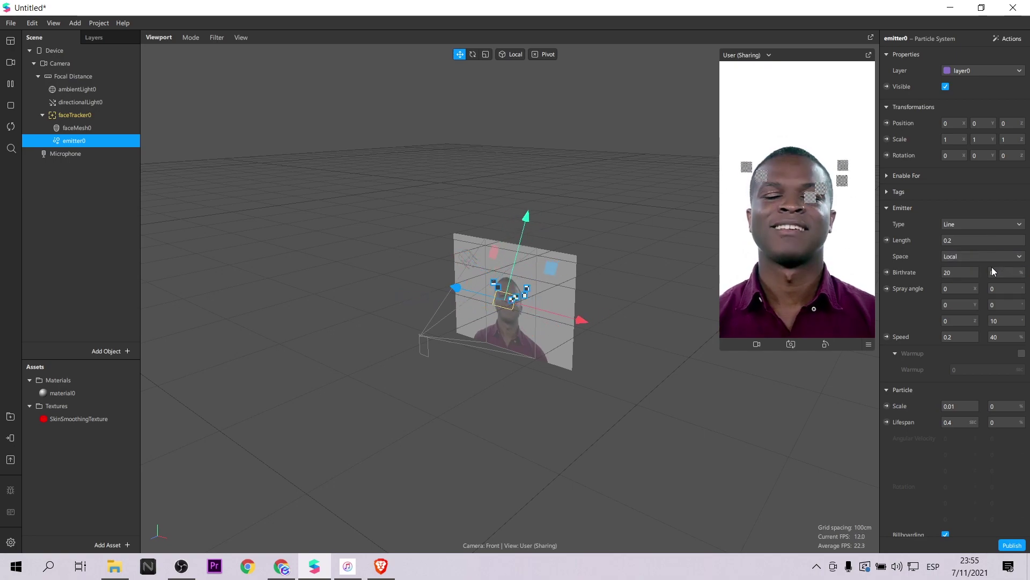
click(972, 273)
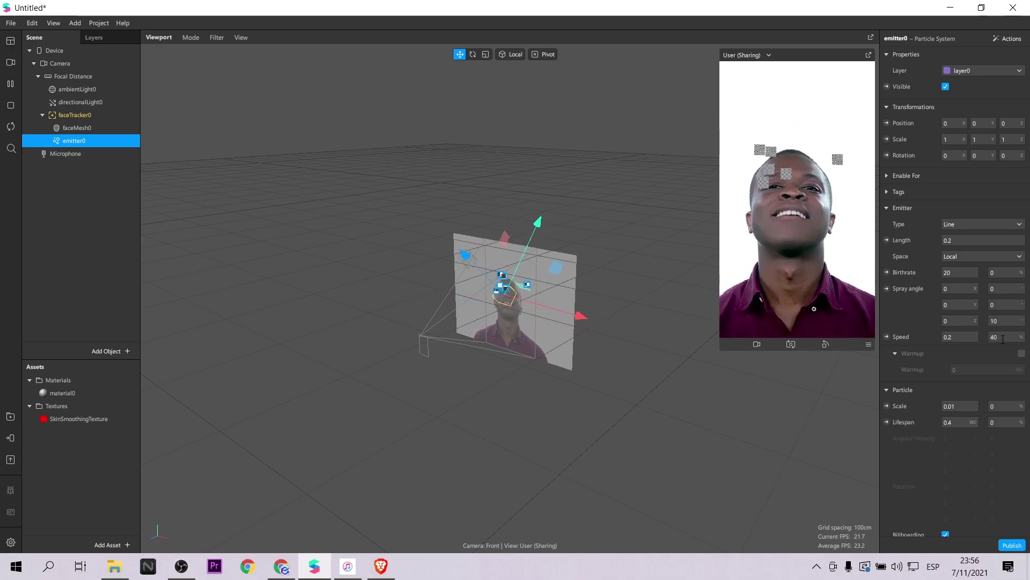
Set the emitter's speed to 0.1 with 0% variation and its length to 0.25
scroll(969, 371, down, 4)
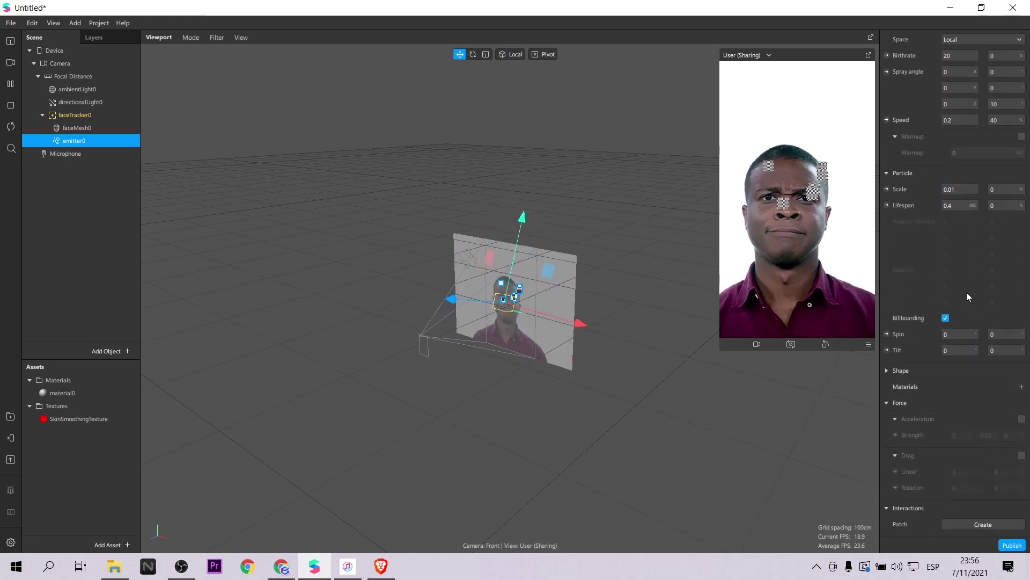
scroll(967, 292, up, 4)
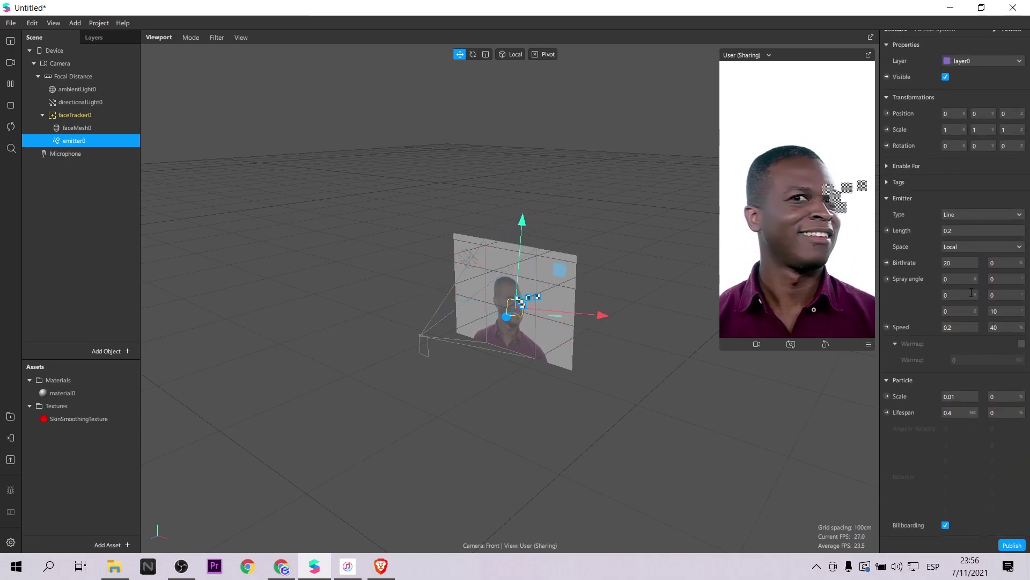
double_click(994, 327)
text(0)
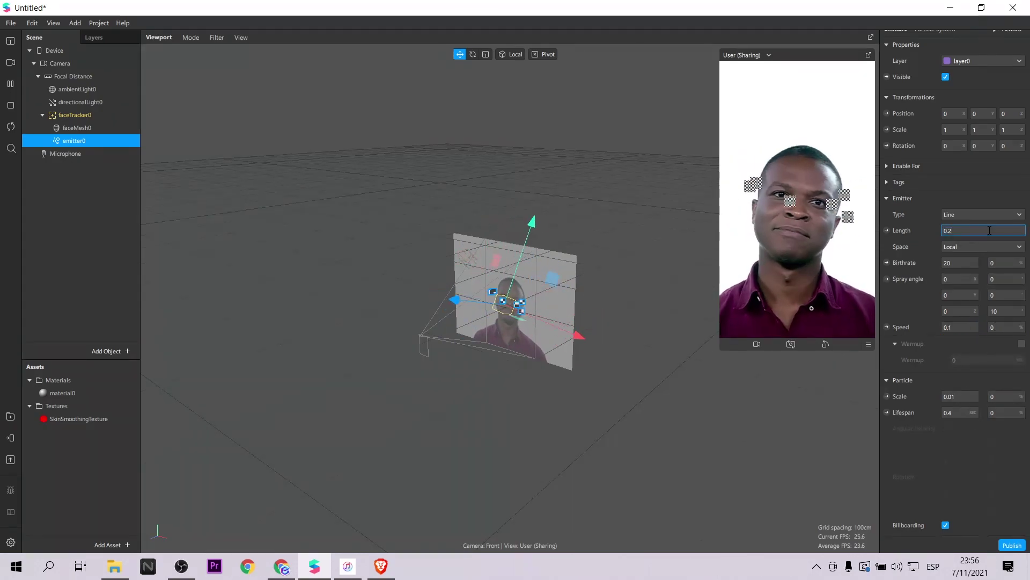
Create a new material for the particle system and set its shader type to Flat
scroll(990, 230, down, 5)
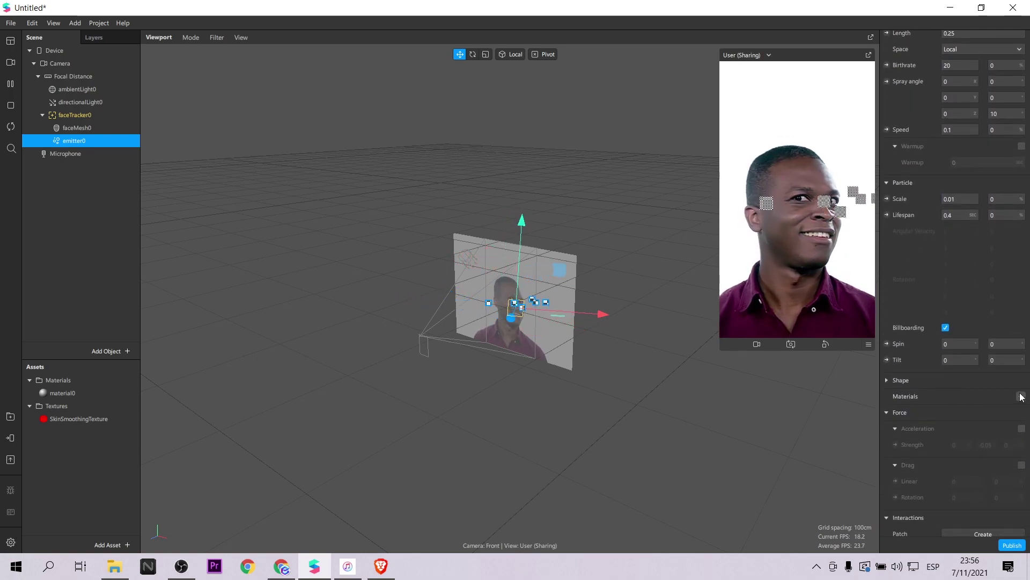
click(1021, 396)
click(51, 406)
click(993, 54)
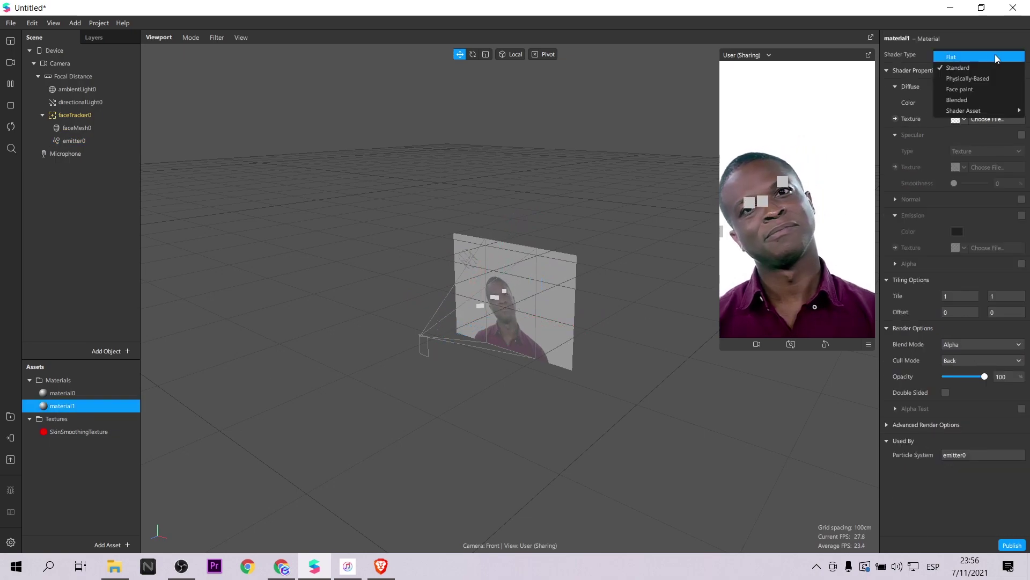
click(1001, 54)
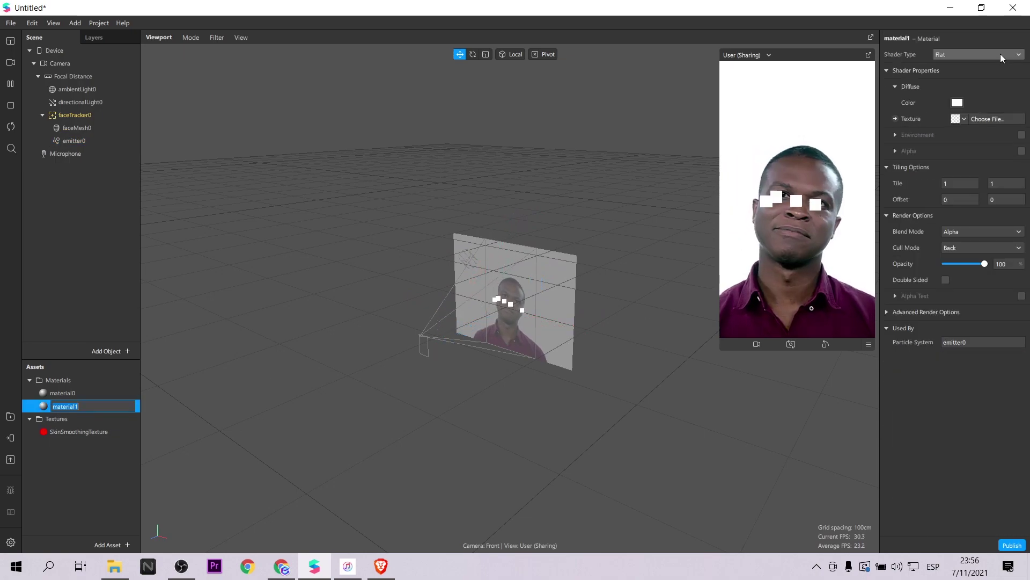
Import the smile image as the particle material's texture and lower the material's opacity to 67%
click(964, 118)
click(970, 152)
click(257, 128)
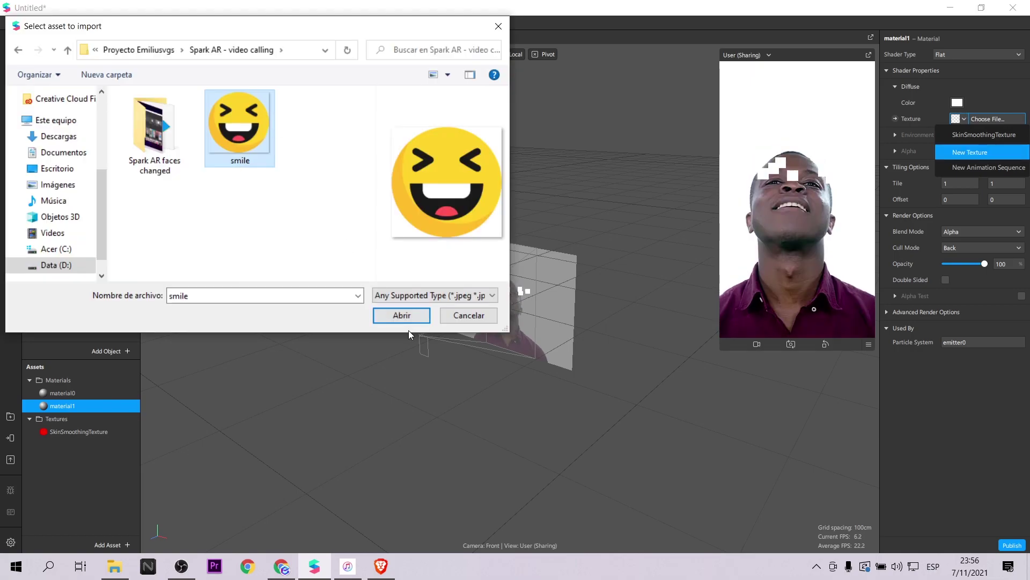
click(397, 315)
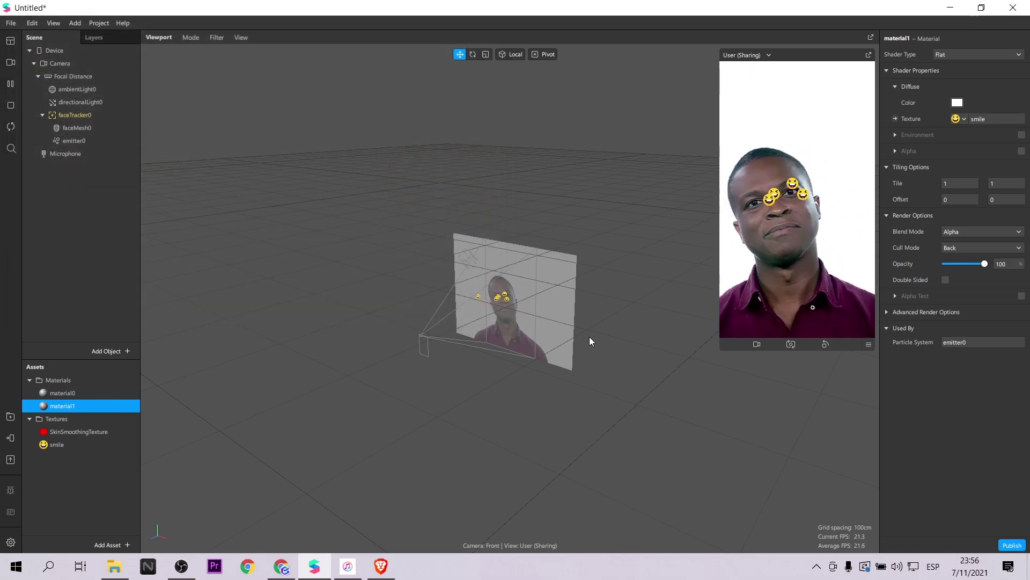
drag(984, 263, 973, 267)
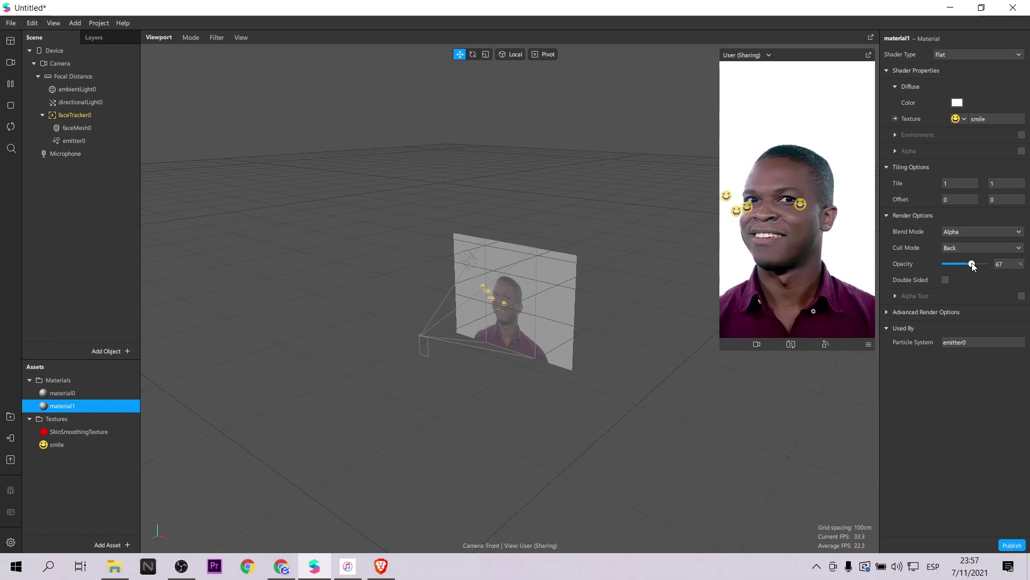
Show the Patch Editor and place the face tracker's patches in the graph
click(60, 24)
click(61, 36)
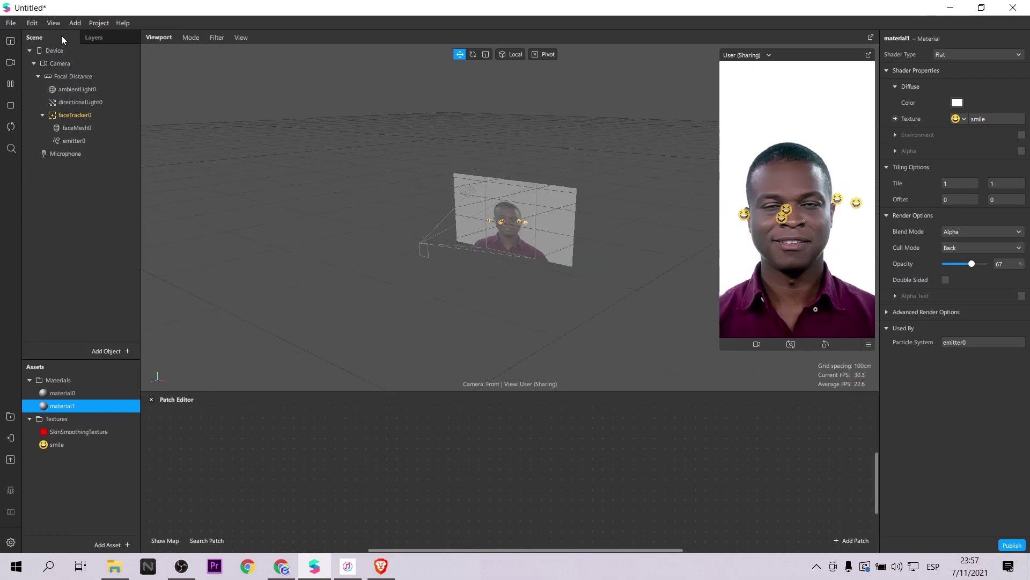
click(88, 117)
drag(219, 422, 255, 445)
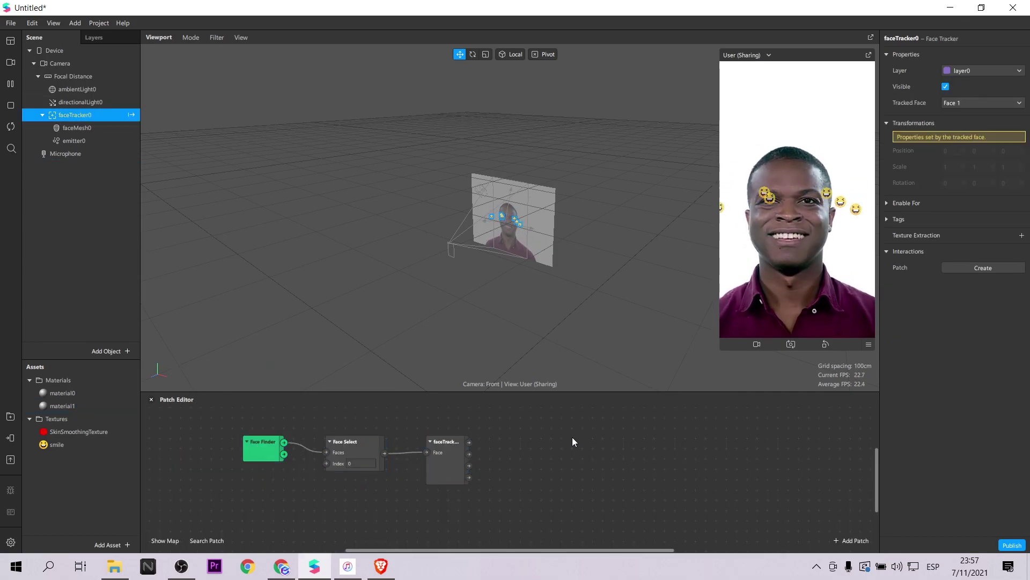
Add a Mouth Open patch and connect the face tracker patch's first output to its Face input
double_click(572, 436)
text(ope)
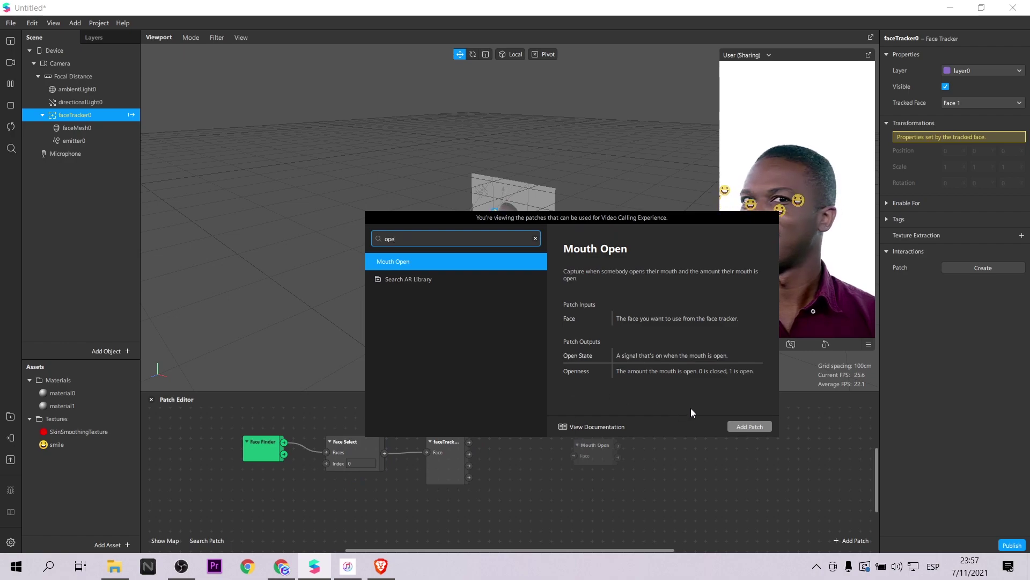
click(736, 425)
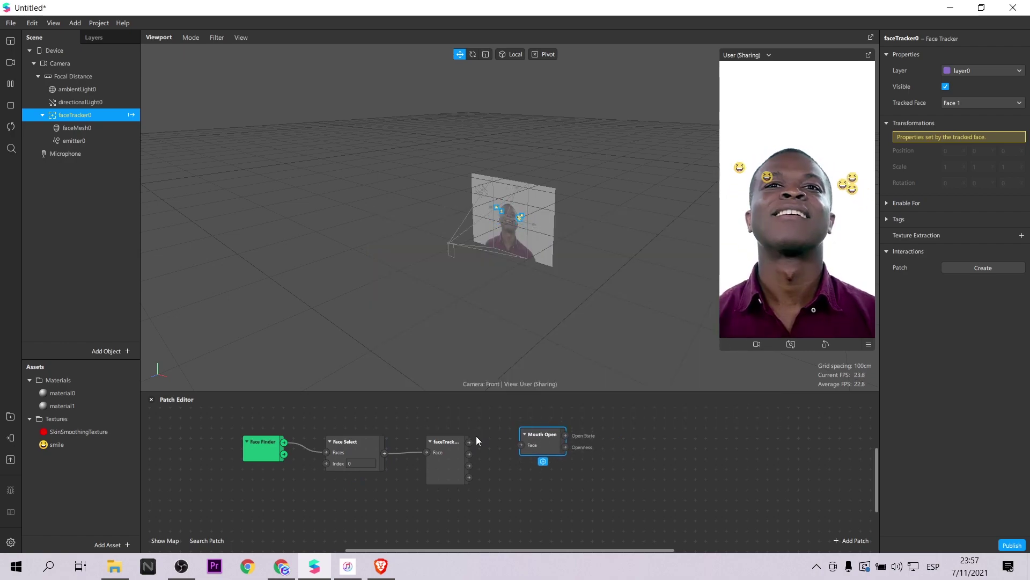
drag(472, 442, 521, 445)
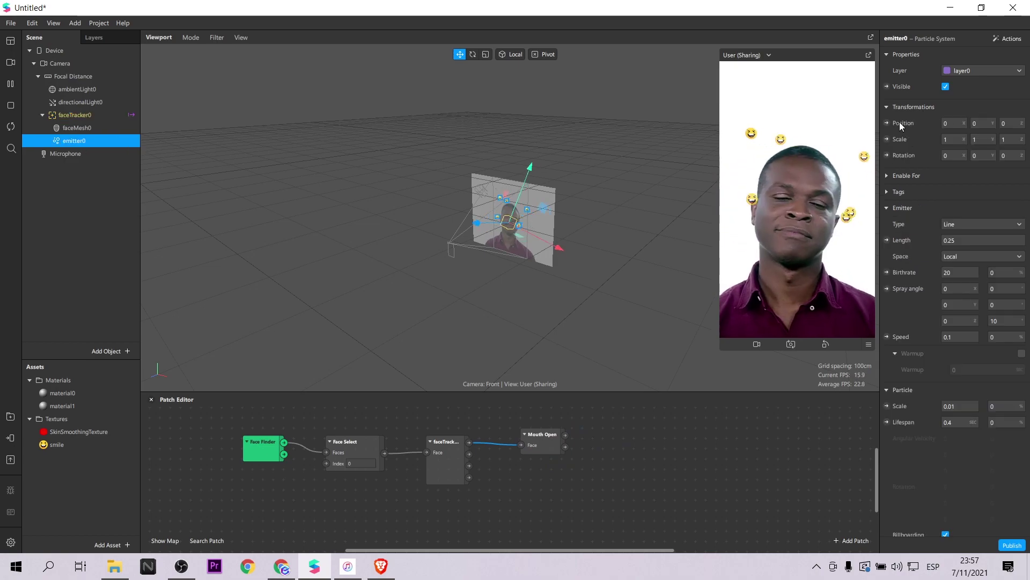
Create a patch for the emitter's Visible property and connect Mouth Open's Open State output to it
click(887, 86)
drag(551, 483, 658, 425)
drag(567, 445, 680, 434)
drag(565, 434, 713, 425)
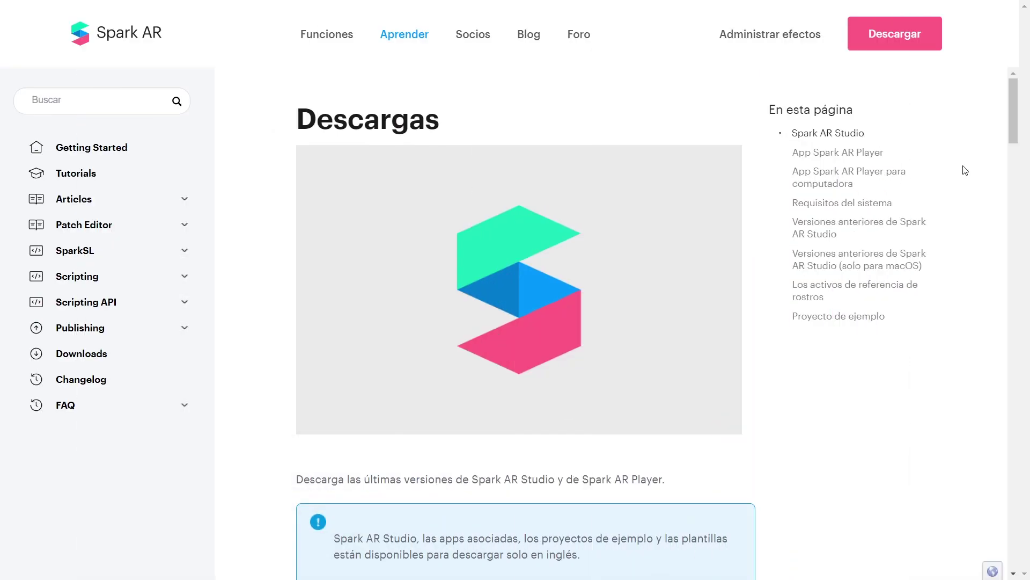
On the Spark AR downloads web page, download Spark AR Player for Windows computers
scroll(953, 402, down, 6)
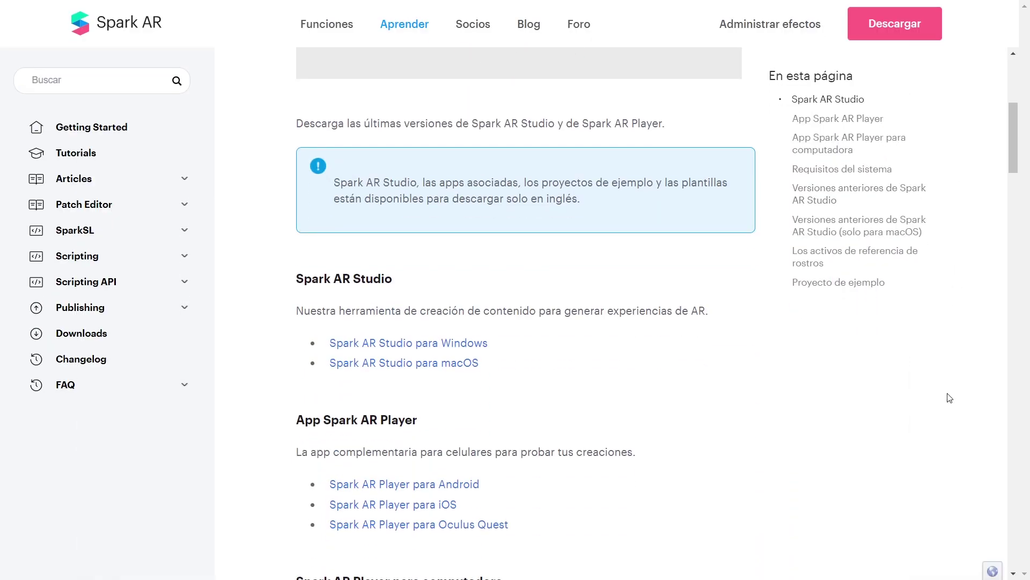
scroll(950, 398, down, 2)
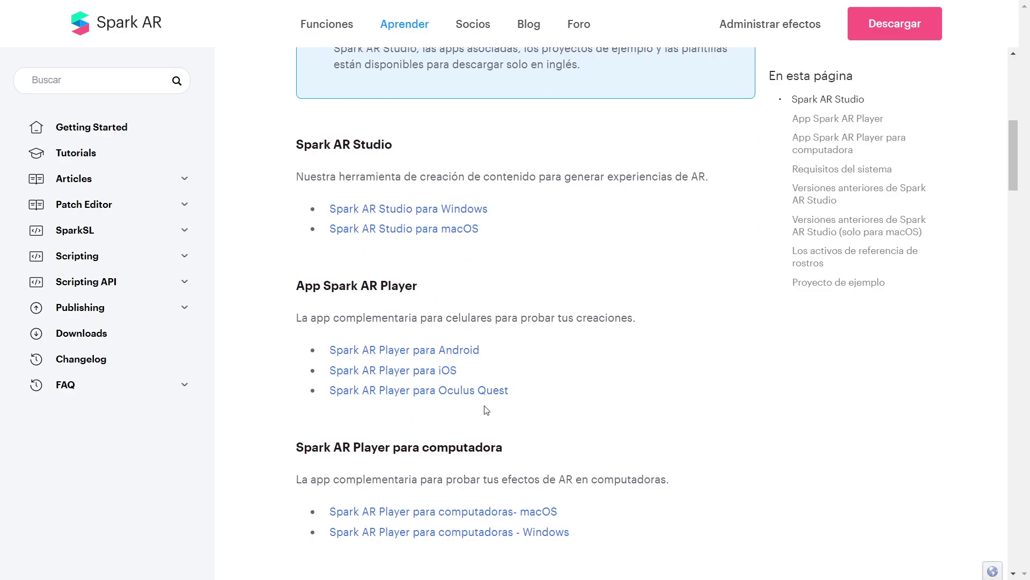
scroll(534, 334, down, 2)
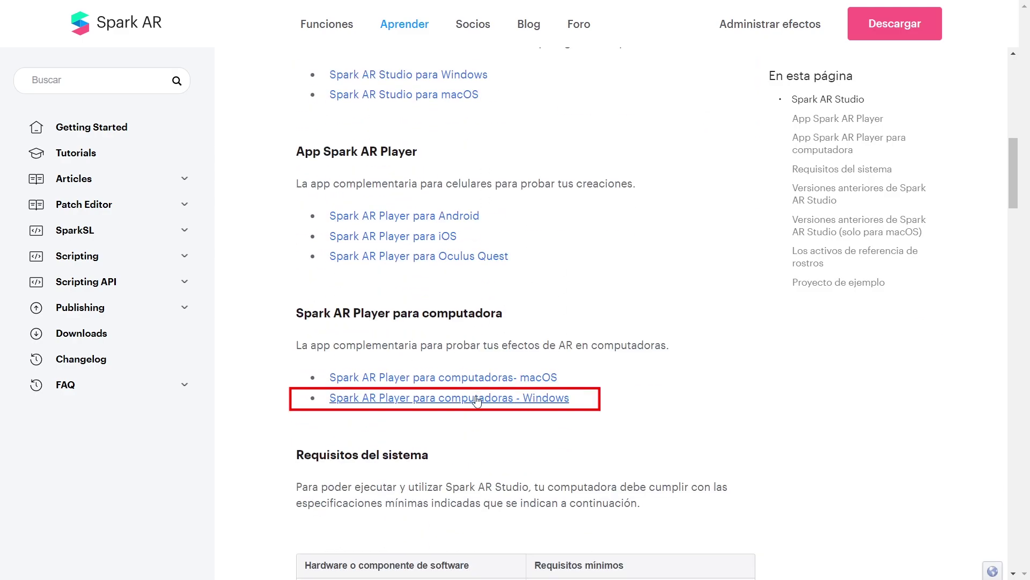
click(395, 399)
scroll(623, 377, down, 5)
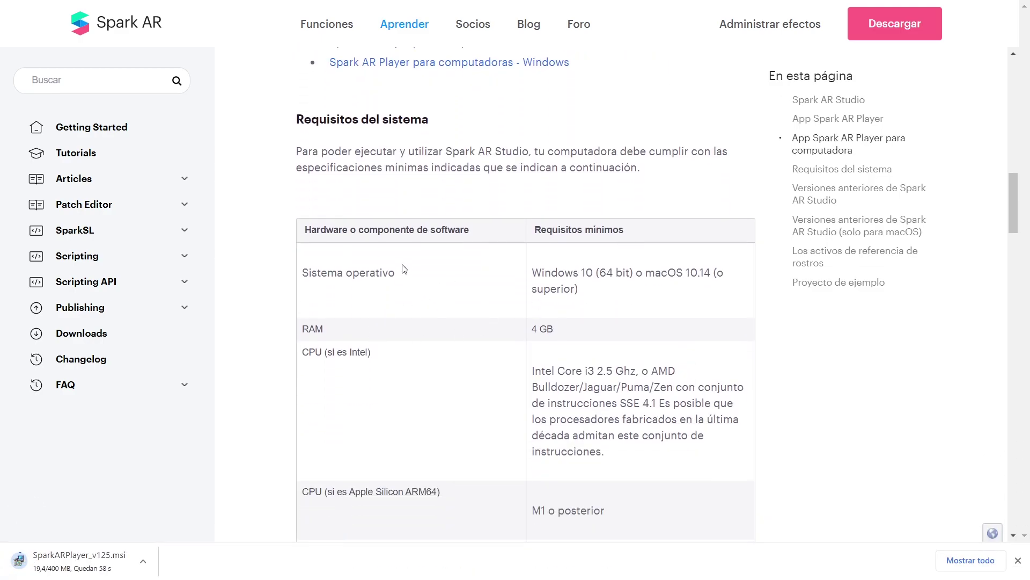
scroll(511, 208, down, 3)
scroll(541, 324, up, 12)
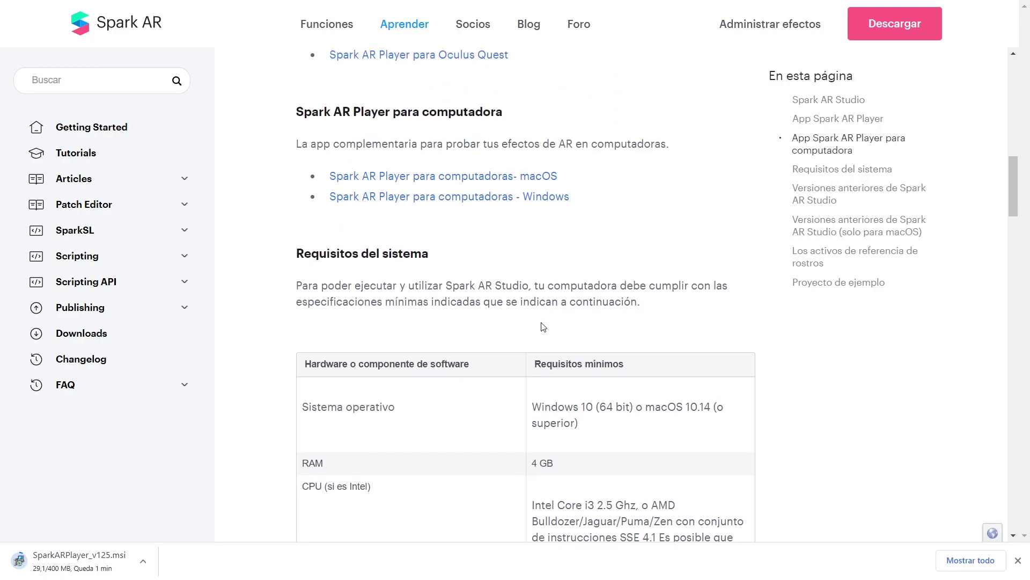
scroll(543, 326, up, 8)
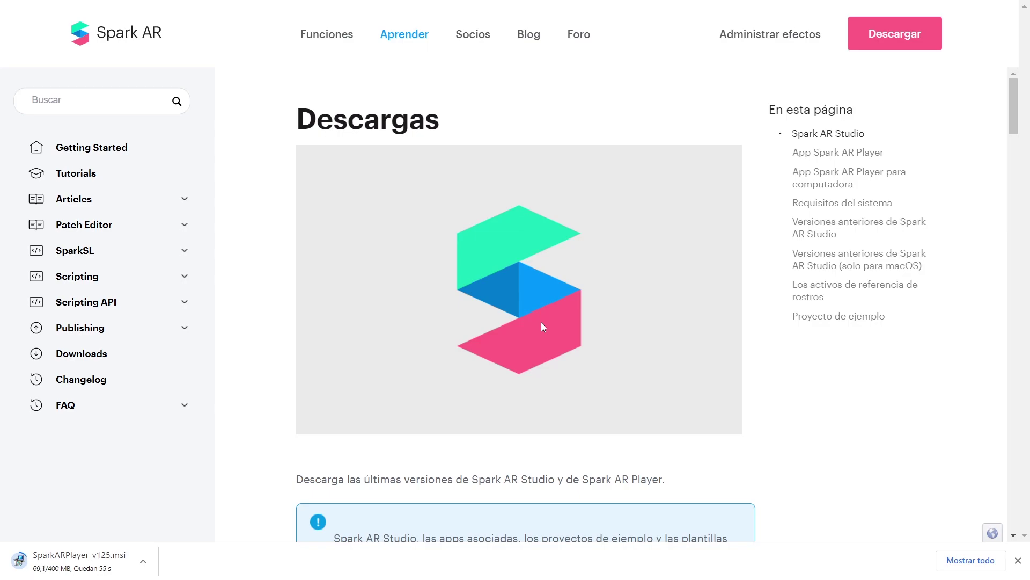
Switch to Spark AR Studio, preview the effect in Spark AR Player for Desktop and maximize the player window
key(super)
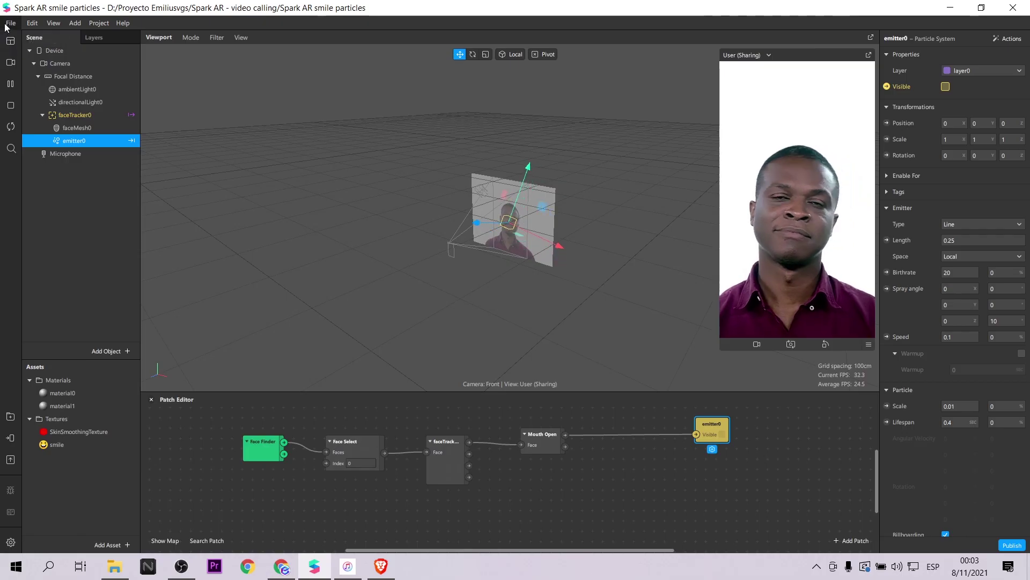
click(11, 23)
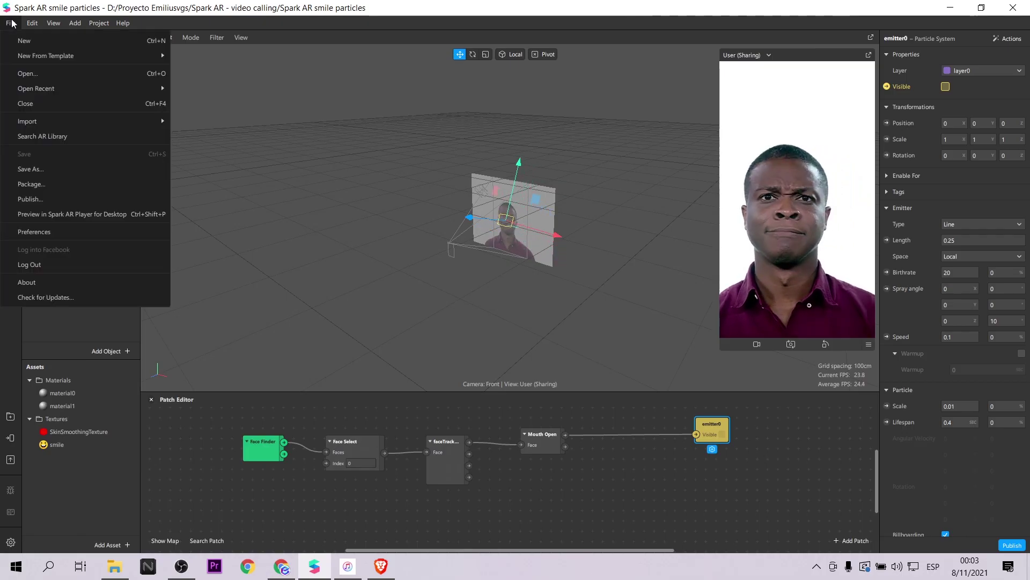
click(33, 217)
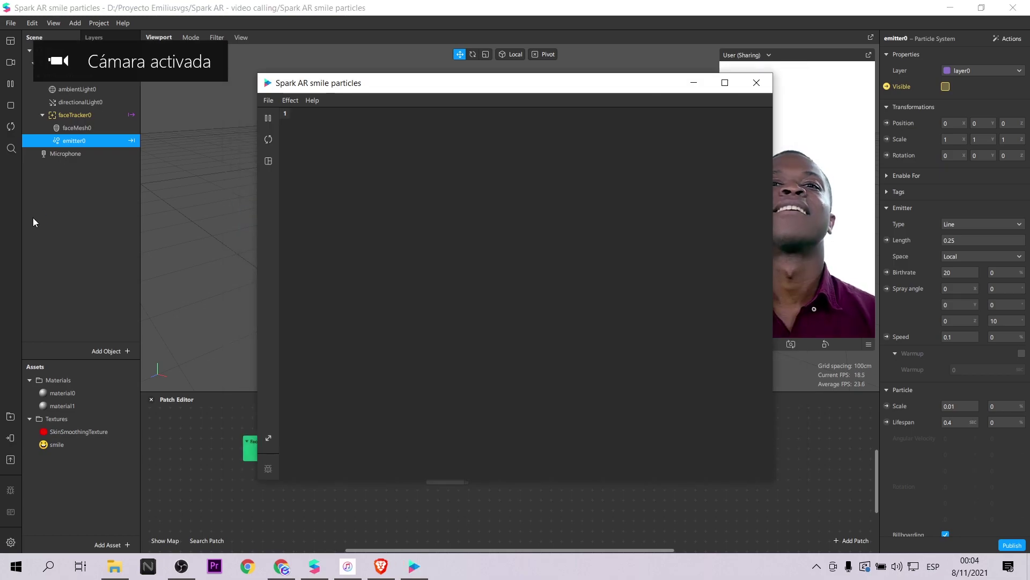
click(725, 83)
Show the participants of the simulated call and set their number to 3
click(11, 84)
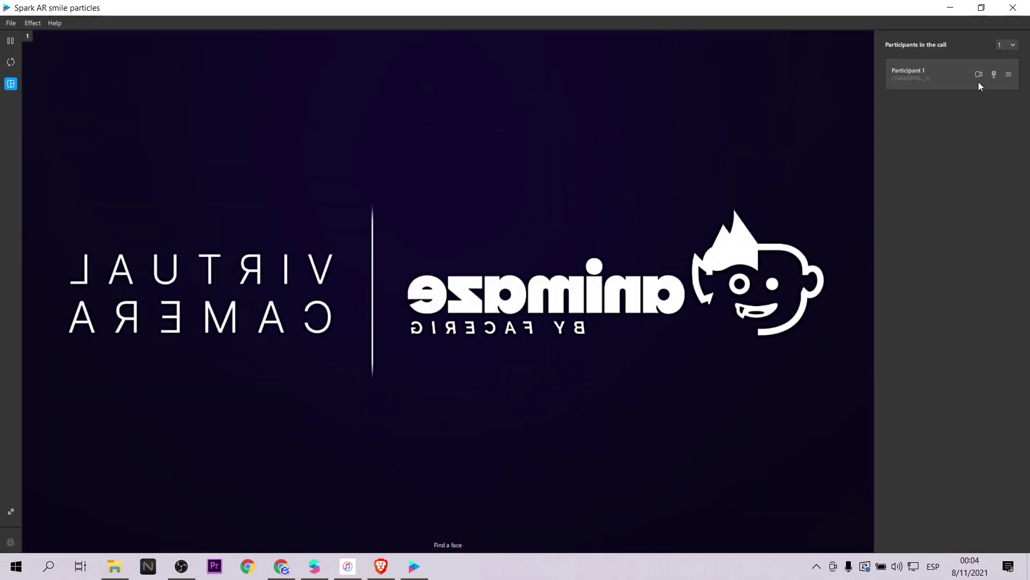
click(1003, 46)
click(1009, 69)
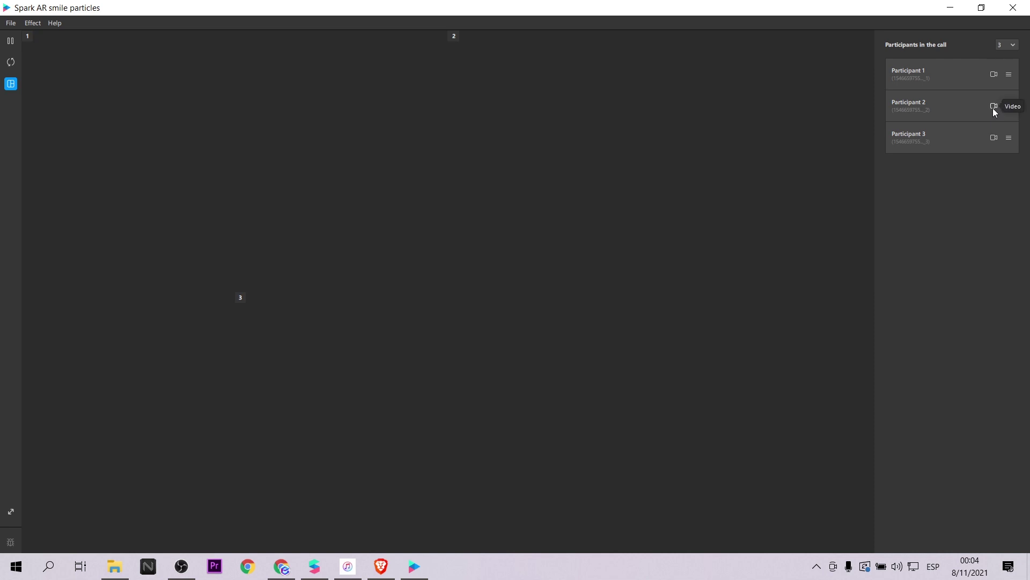
Assign video sources: the first real-time simulation video for Participant 2, the third for Participant 3, and the HD User Facing camera for Participant 1
click(993, 107)
click(885, 229)
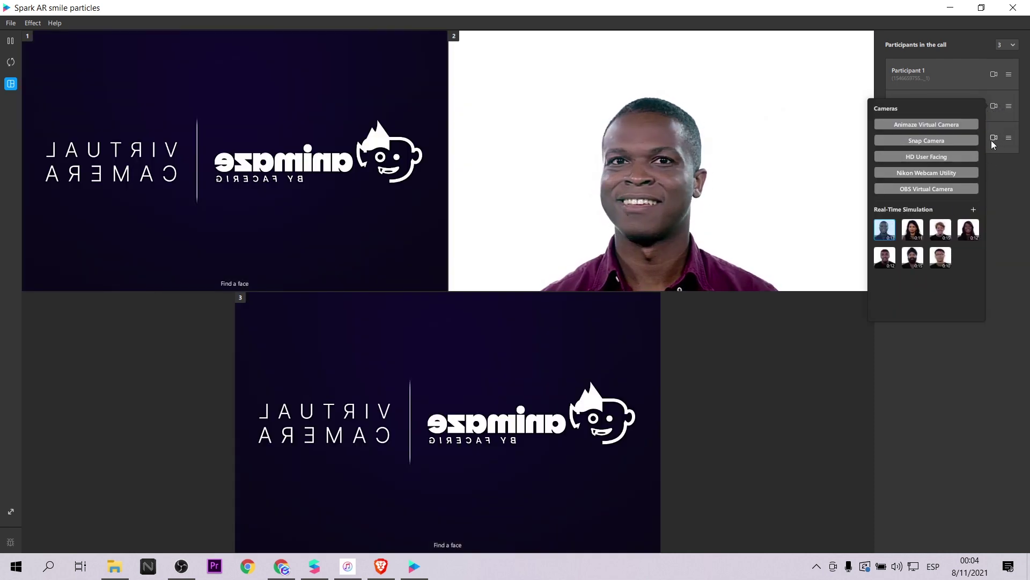
click(994, 138)
click(994, 137)
click(942, 260)
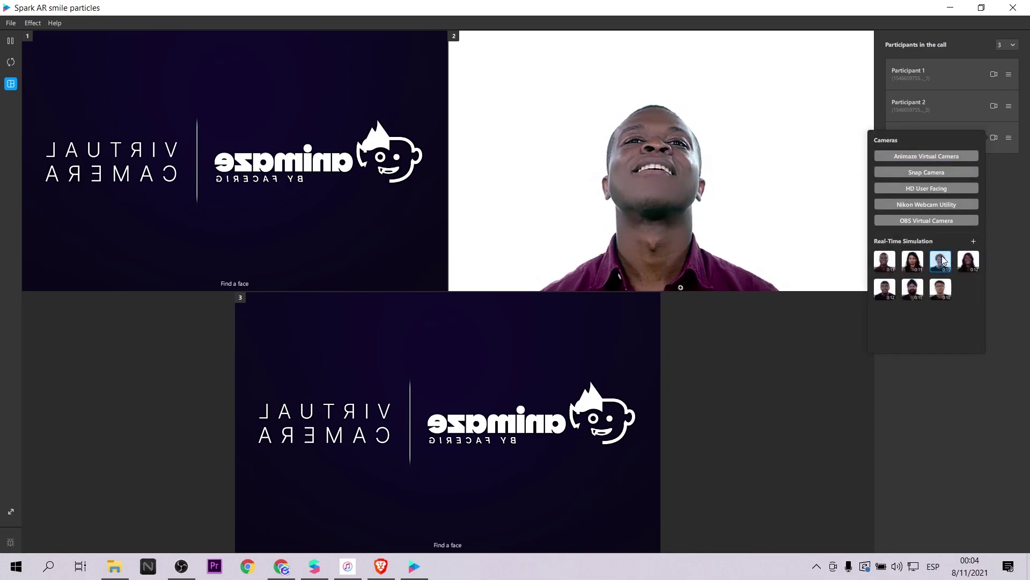
click(994, 75)
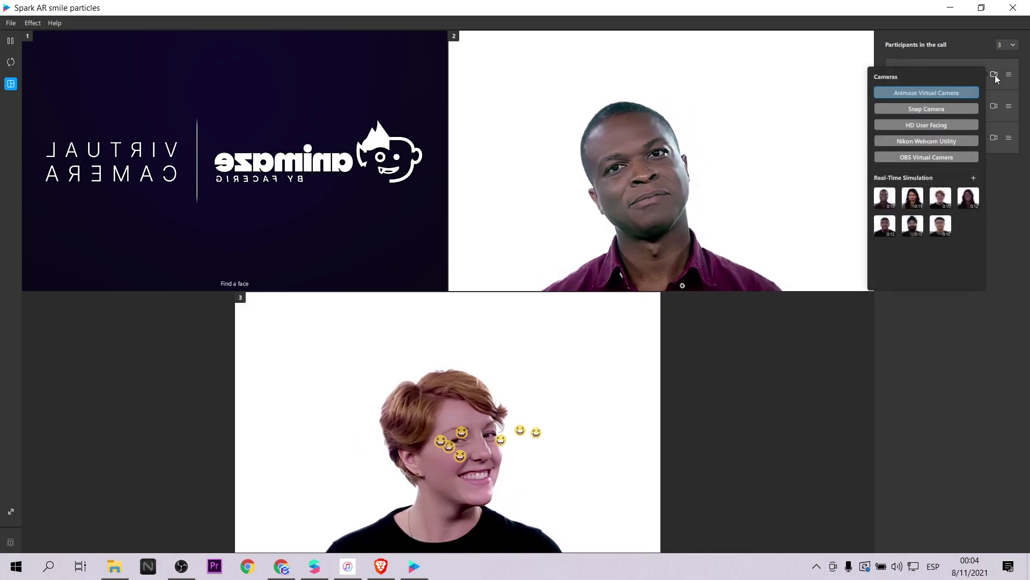
click(925, 126)
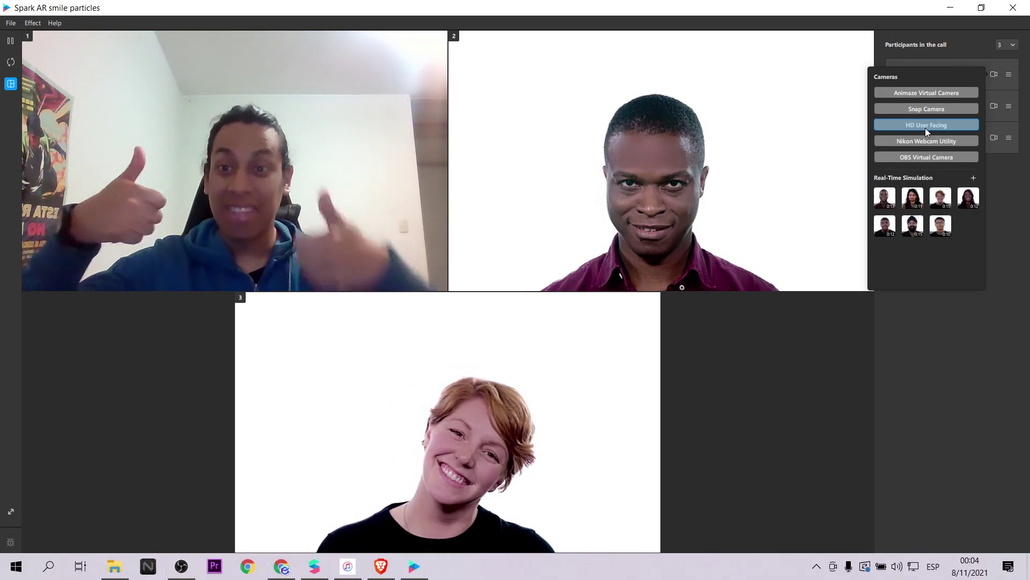
Switch back to Spark AR Studio and upload the effect for publishing in Spark AR Hub
key(alt+Tab)
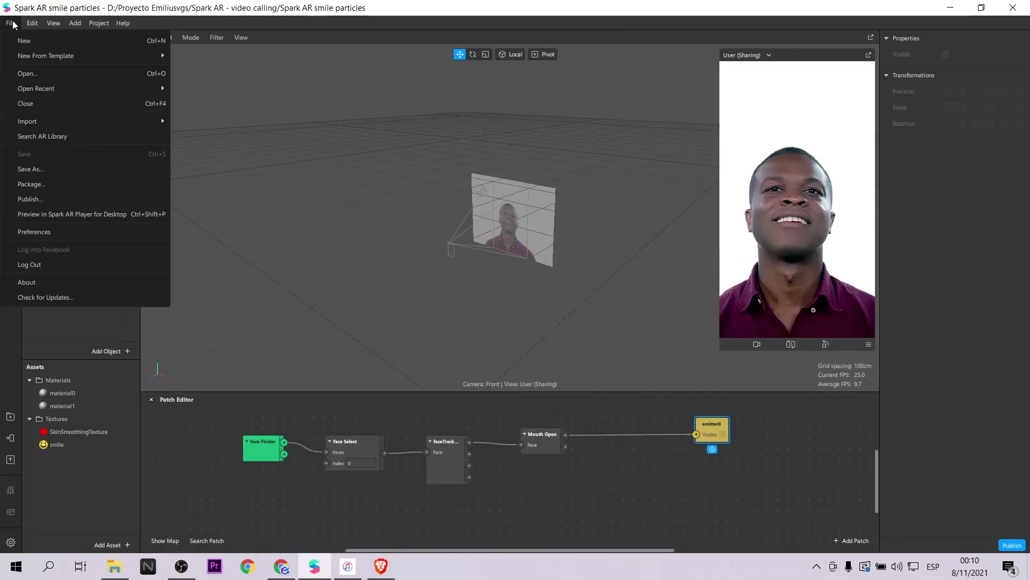
click(329, 290)
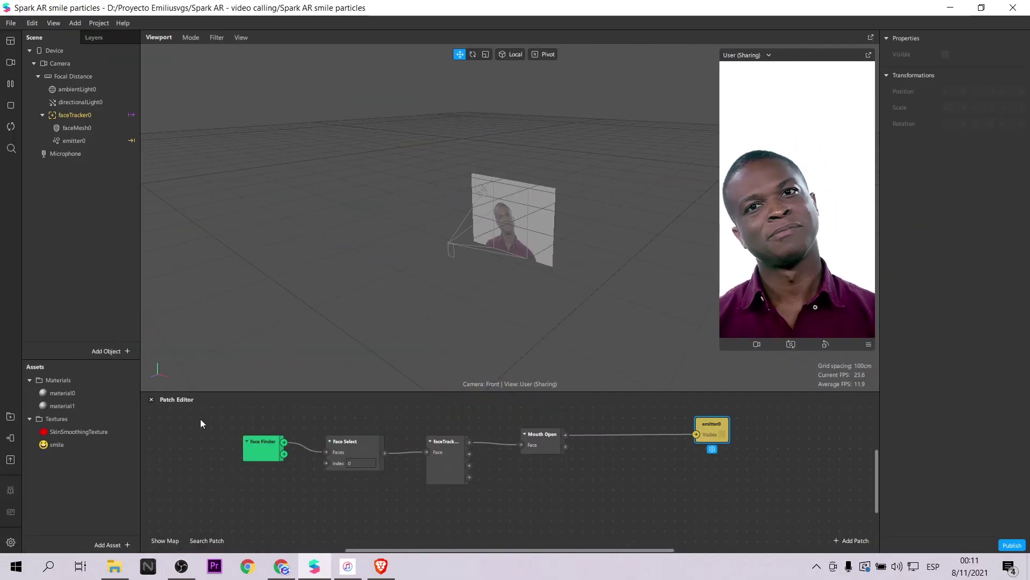
click(10, 459)
click(627, 438)
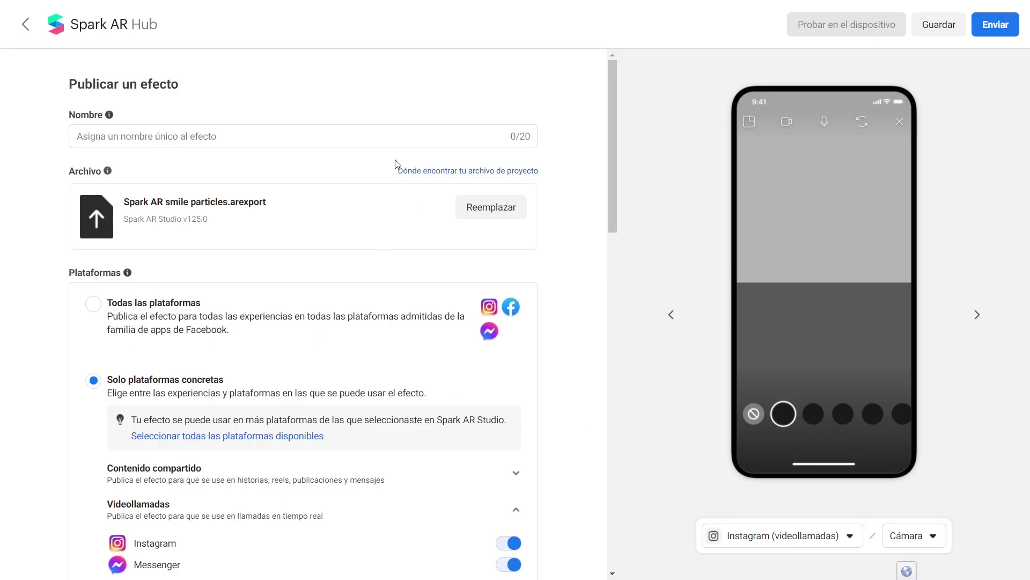
Name the effect Smile and switch the publishing form's phone preview to Messenger
click(386, 136)
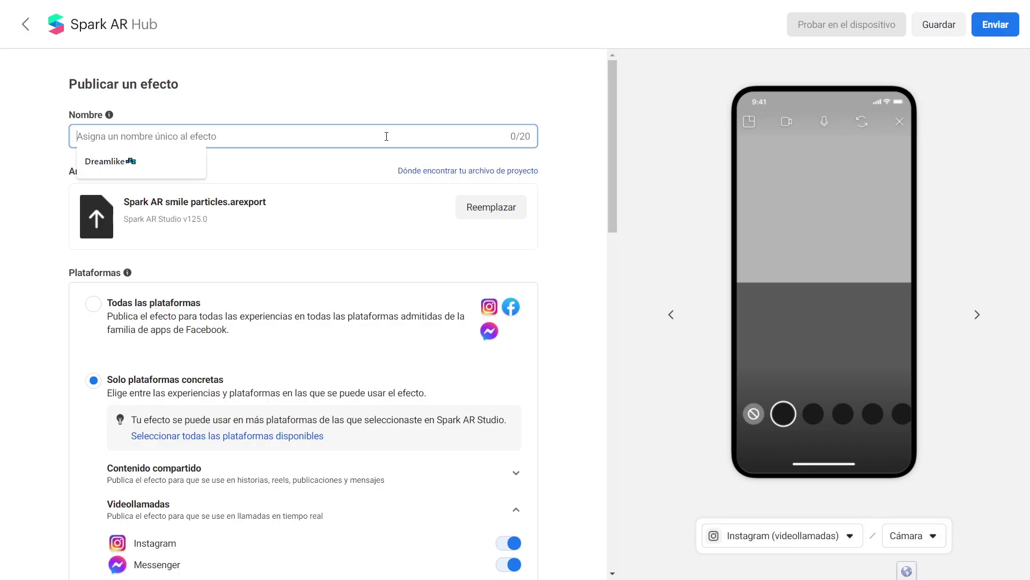
text(Smile)
scroll(322, 236, down, 10)
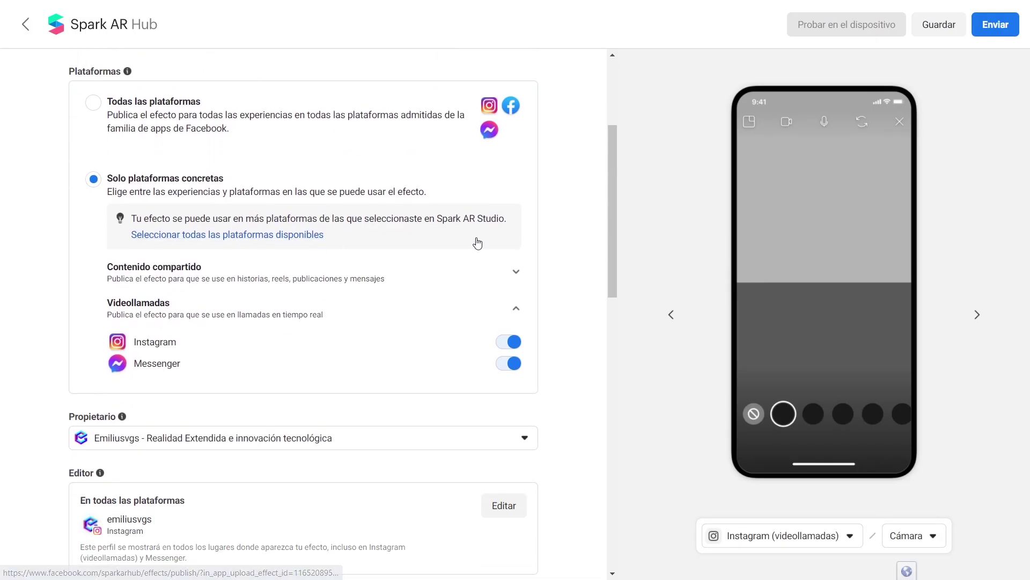
scroll(322, 252, down, 2)
scroll(469, 272, up, 4)
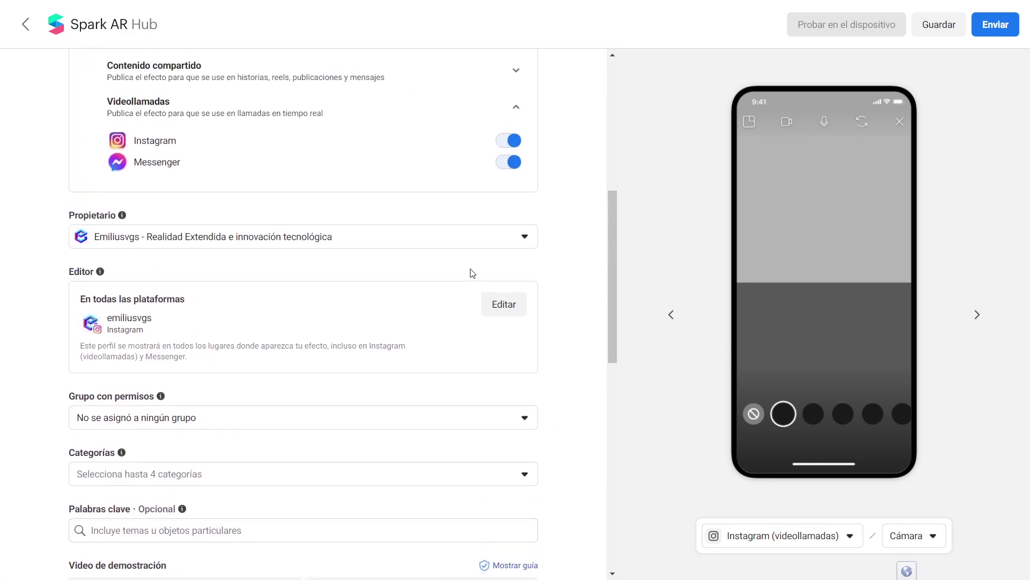
scroll(469, 272, down, 1)
click(835, 535)
click(780, 504)
Assign the Apariencia category to the effect
scroll(370, 194, up, 9)
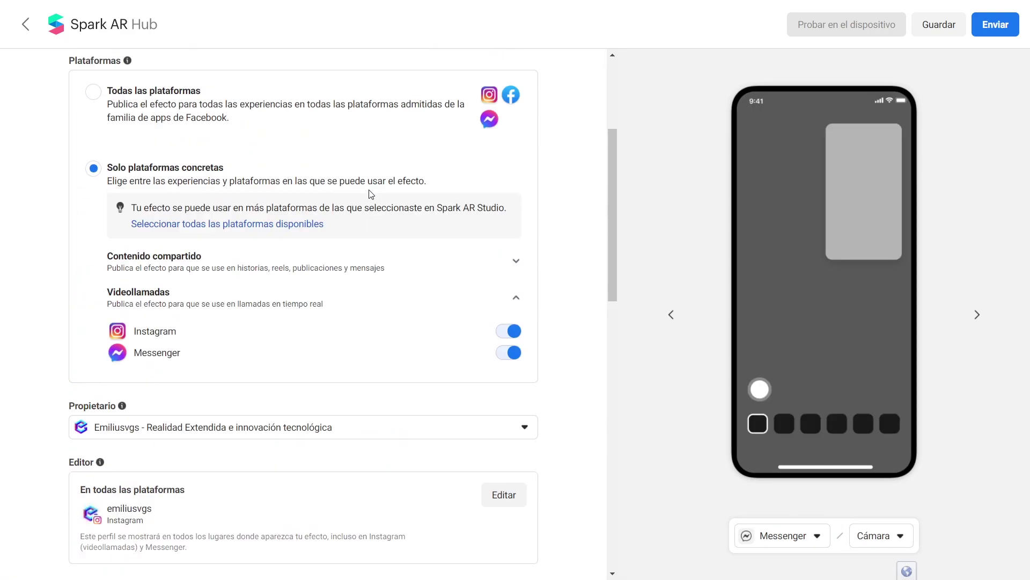
scroll(371, 195, down, 5)
scroll(370, 195, down, 1)
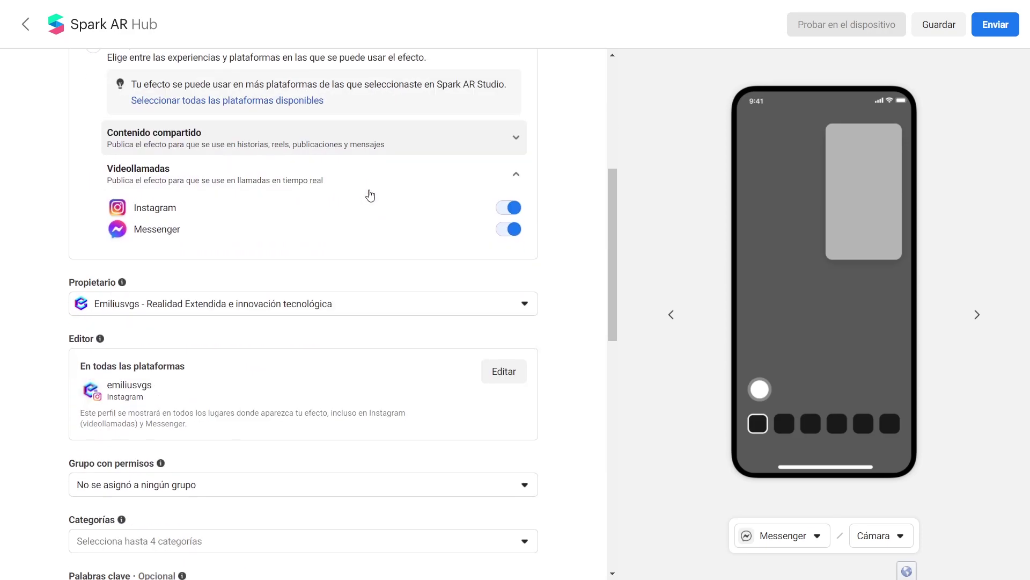
scroll(191, 283, down, 4)
click(224, 267)
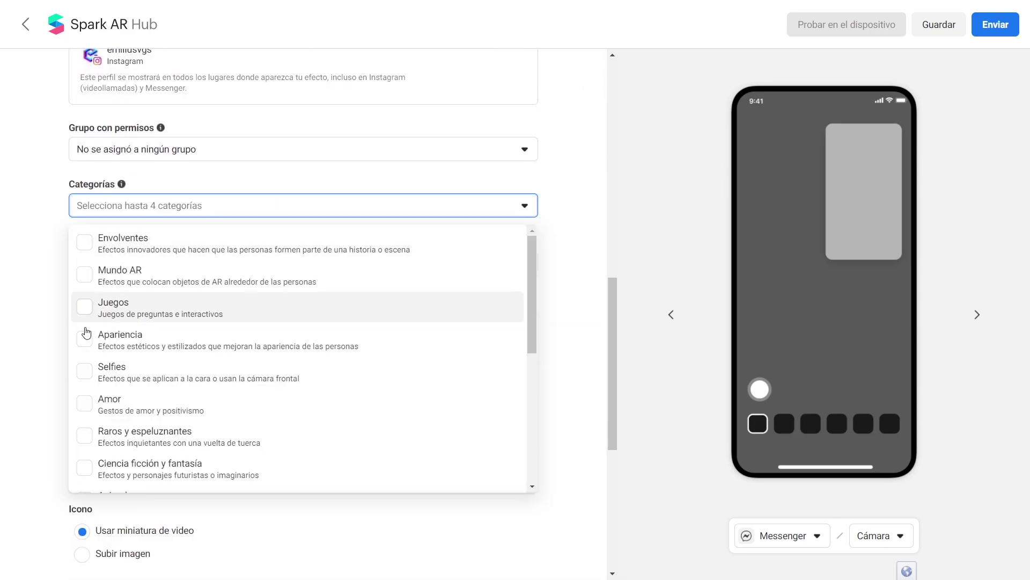
click(104, 333)
Start choosing a file to upload as the effect's demonstration video
scroll(127, 252, down, 3)
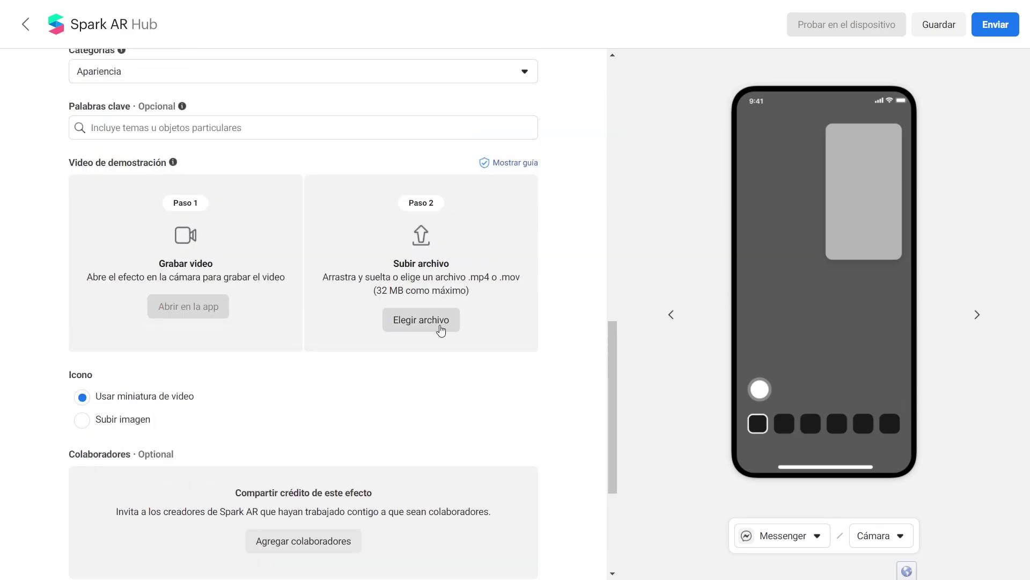
click(421, 319)
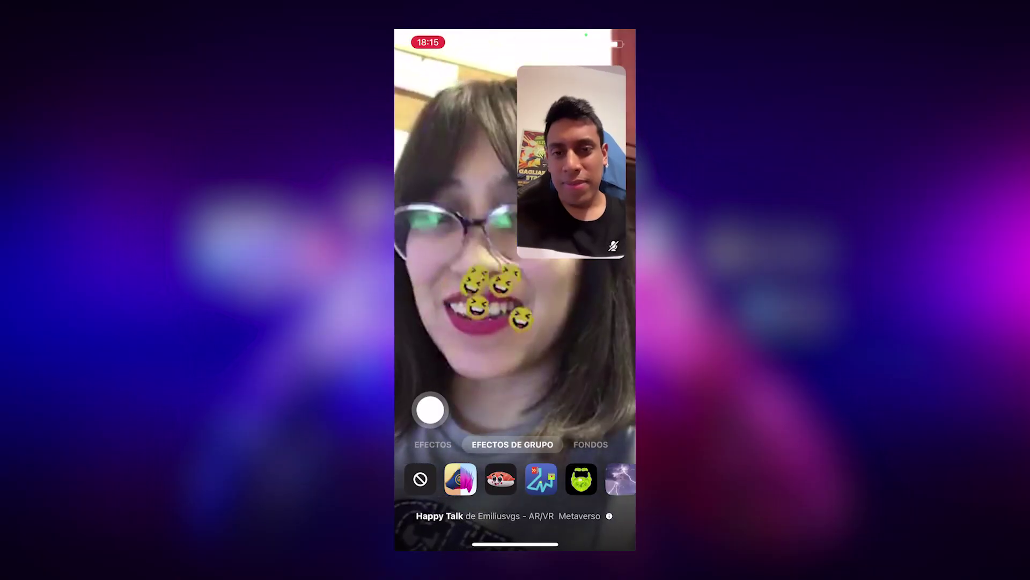